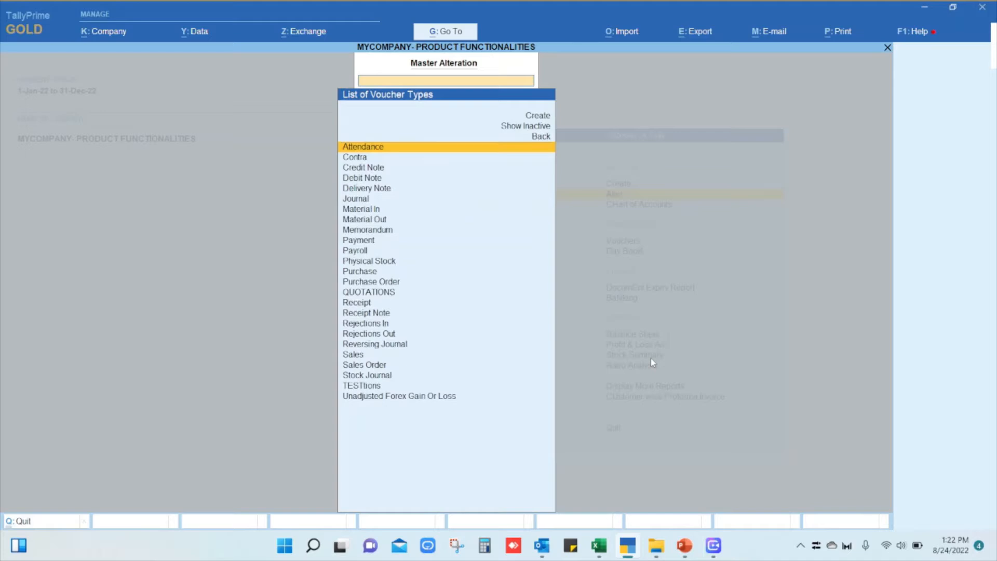
Open the Purchase Order voucher type for alteration, check whether it is activated, and close it.
type("purc")
key("Down")
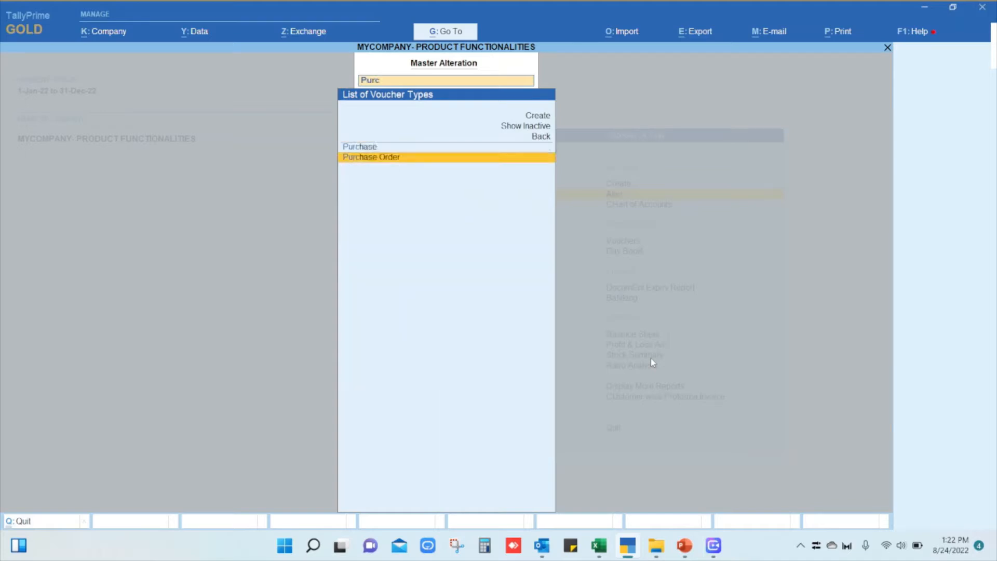
key("Return")
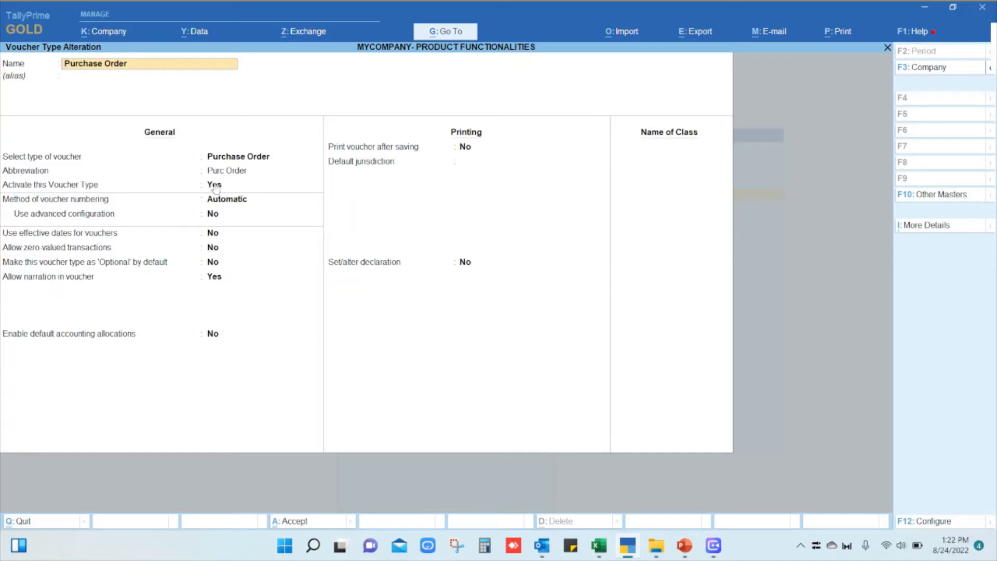
key("Escape")
Open the Receipt Note voucher type for alteration, check whether it is activated, and close it.
type("Receip")
key("Down")
key("Down")
key("Return")
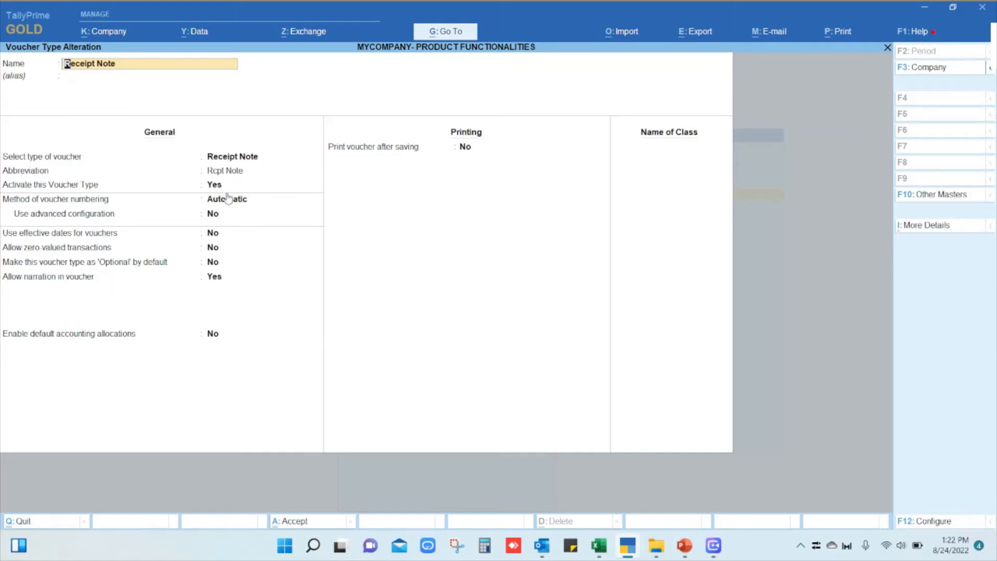
key("BackSpace")
key("Escape")
Start a new voucher entry and choose Purchase Order as the voucher type.
key("Down")
key("Down")
key("Down")
key("Up")
key("Return")
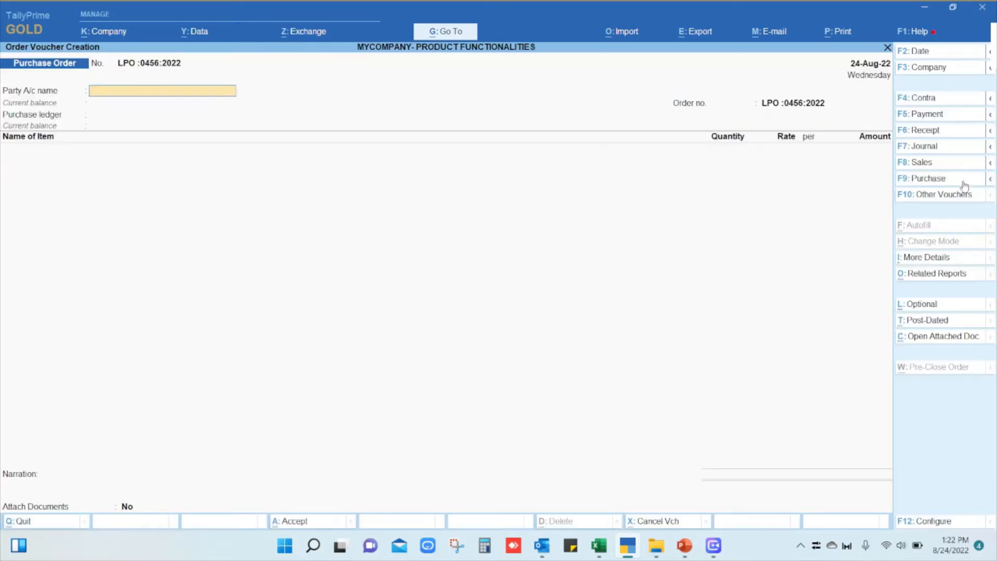
left_click(978, 197)
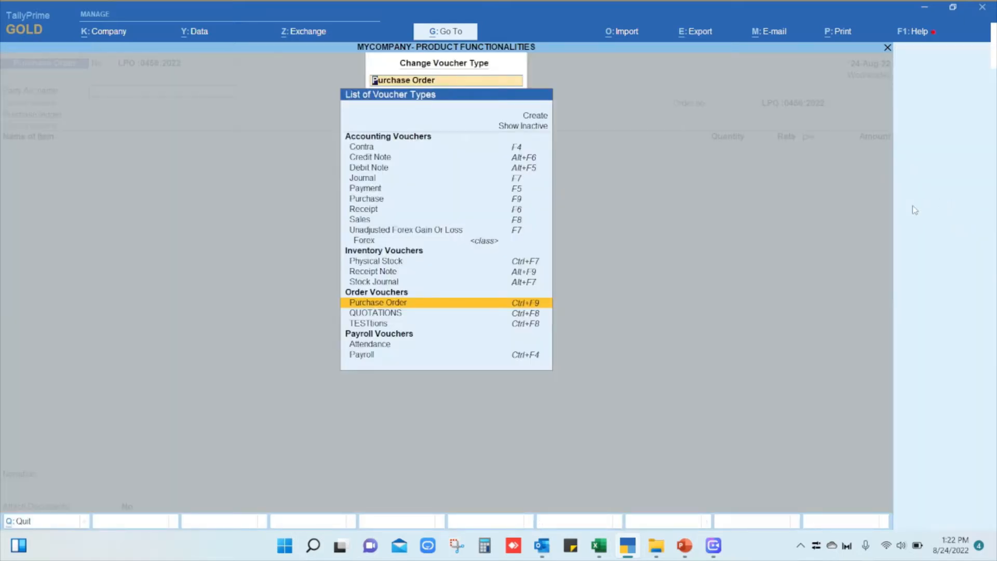
type("Purcha")
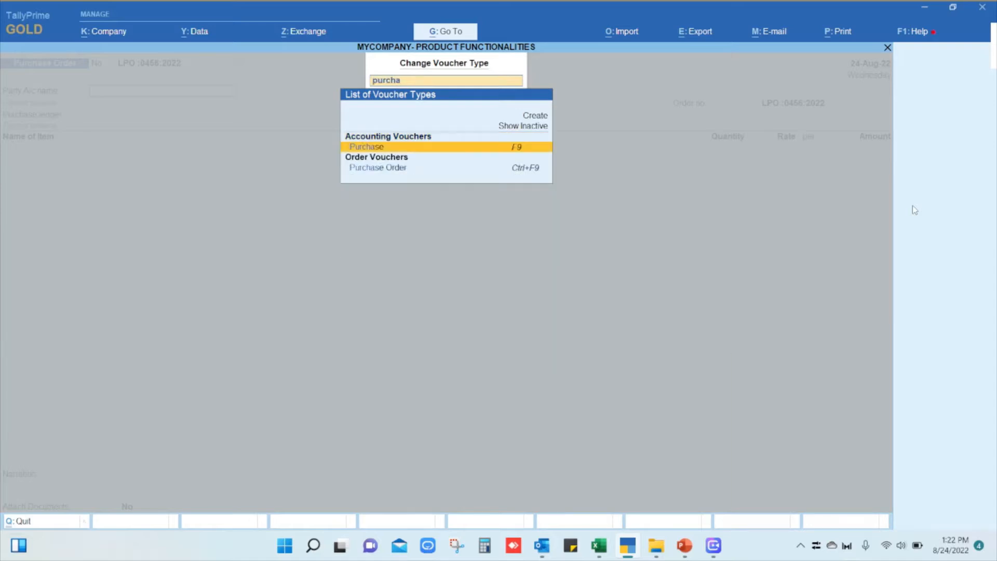
key("Down")
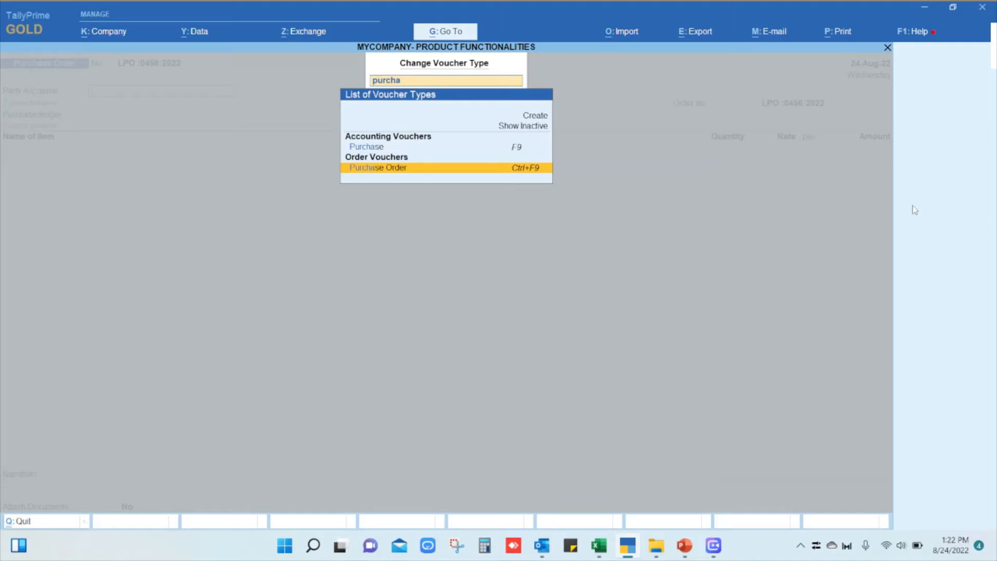
key("Return")
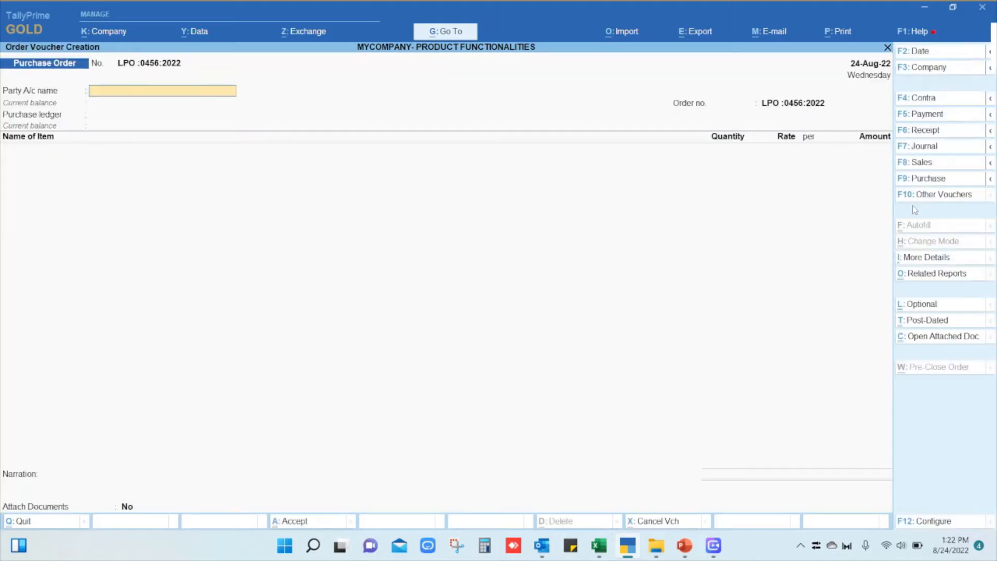
Set the purchase order's voucher date to 24-08-2022.
left_click(920, 57)
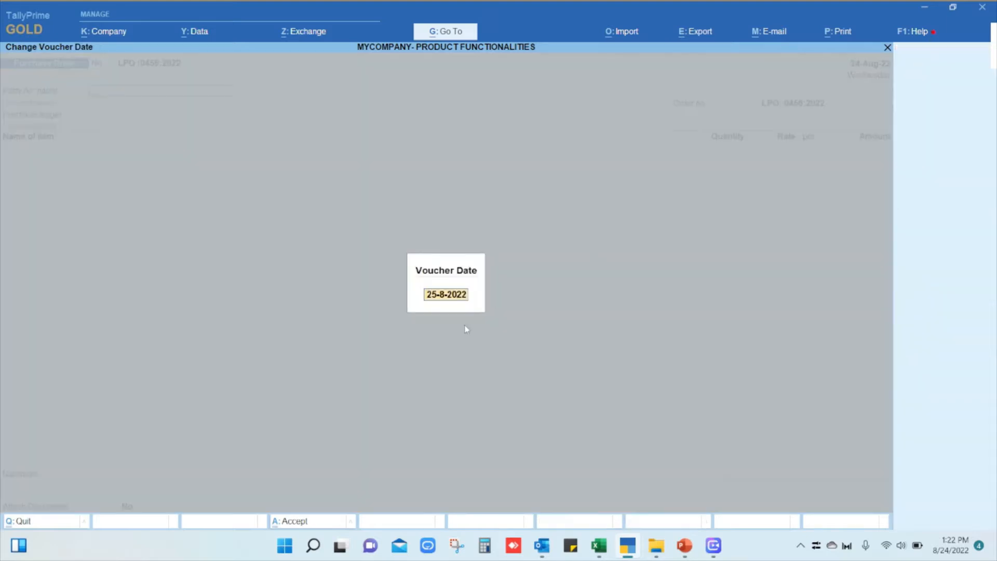
type("24-08")
key("Return")
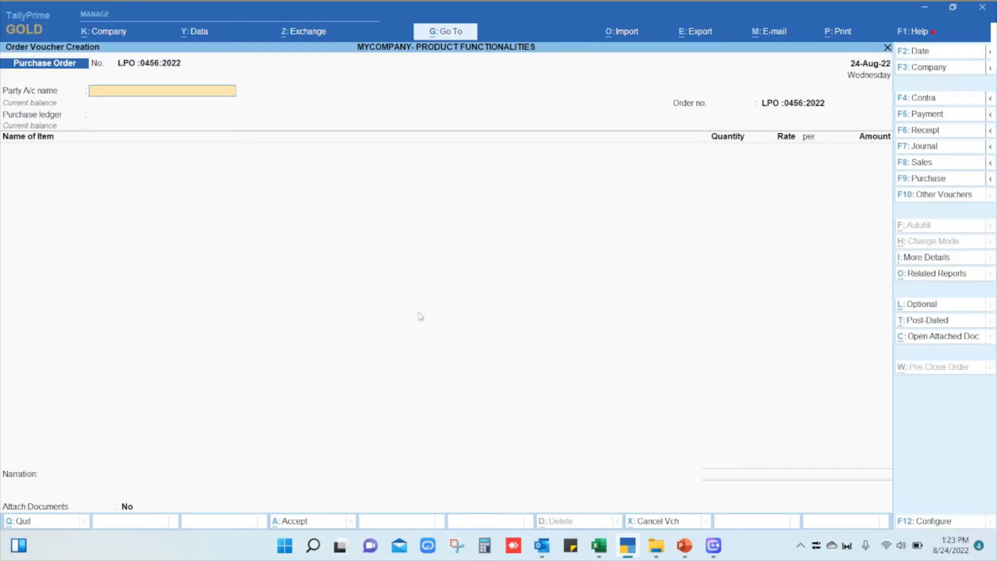
Select Baunty Corpotaion LLC as the party account of the purchase order.
key("Down")
key("Down")
key("Down")
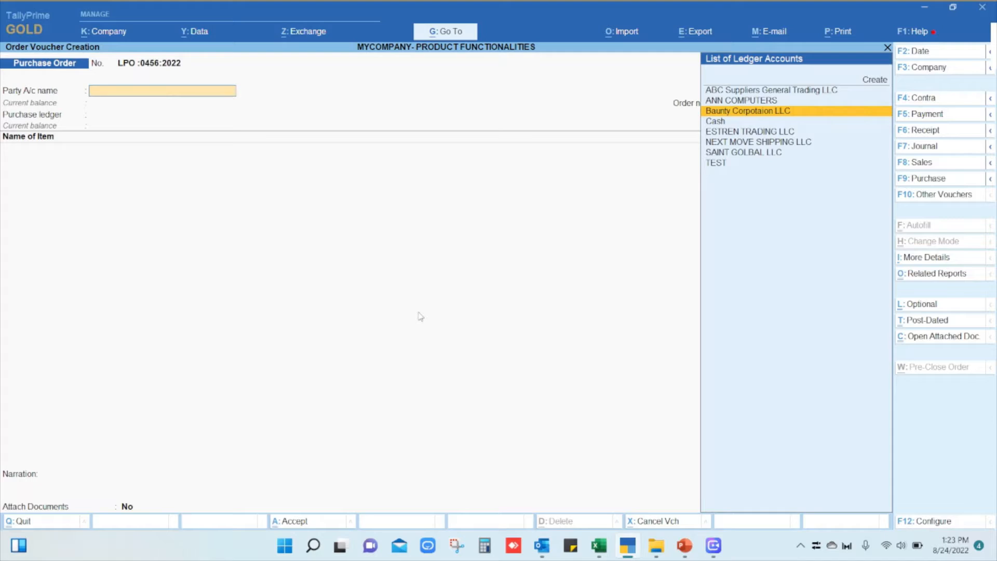
key("Return")
Enter 30 Days as the payment terms, leave the other order and receipt details blank, and accept the supplier's party details.
type("30")
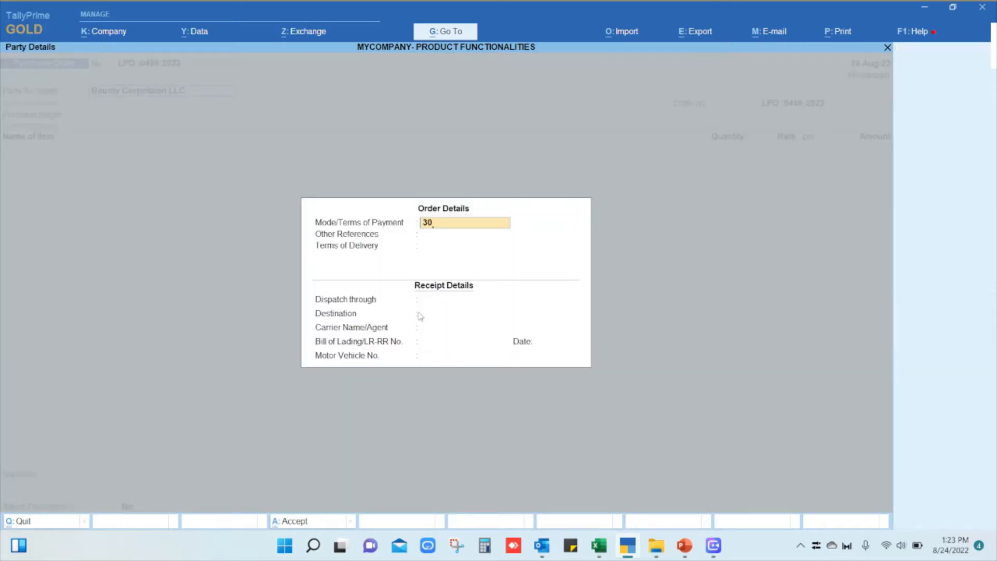
key("Return")
key("Return")
key("Return")
key("Up")
key("Up")
key("Up")
type("Days")
key("Return")
key("Return")
key("Return")
key("Return")
key("Return")
key("Return")
key("Return")
key("Return")
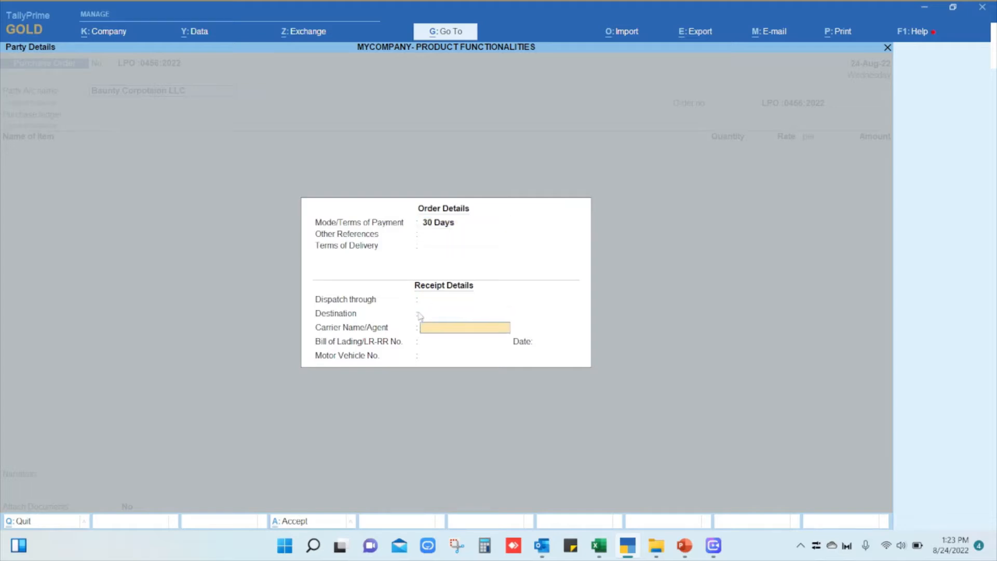
key("Return")
key("Return")
key("Return")
key("Return")
key("Return")
key("Return")
key("Return")
key("Return")
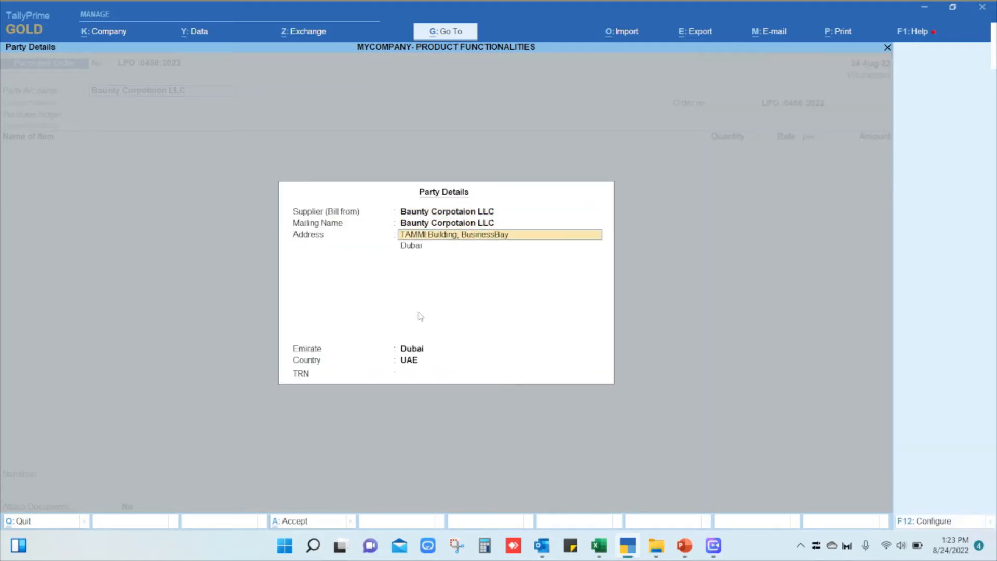
key("Return")
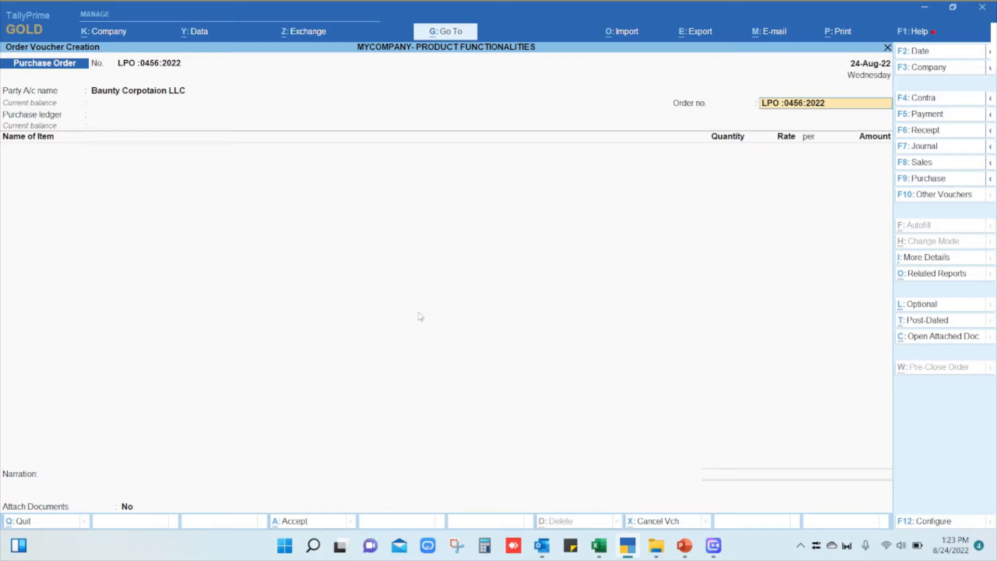
Keep the proposed order number and select Local Purchase as the purchase ledger.
key("Return")
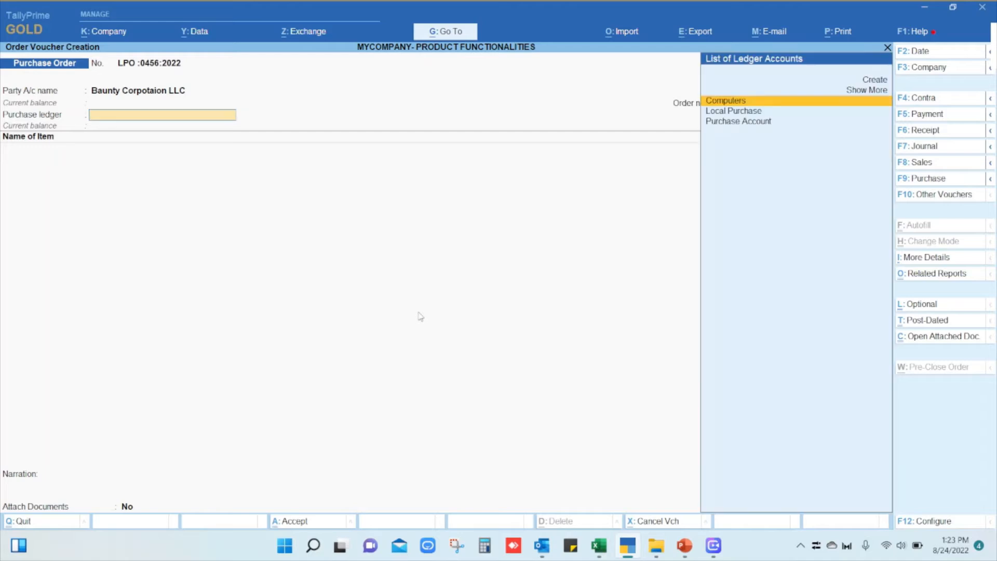
key("Down")
key("Return")
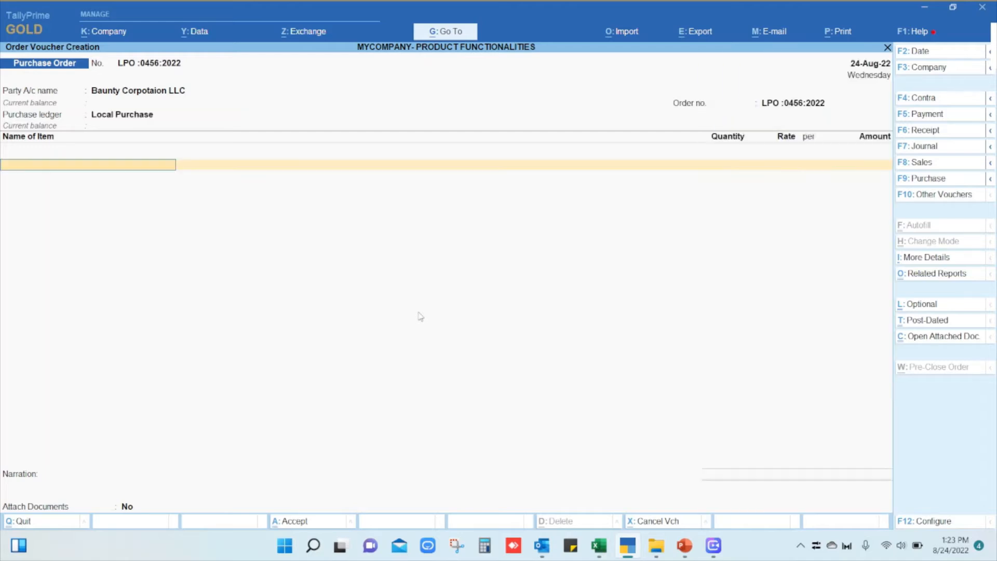
Add the stock item Baunty150 * 2 Facial Tissues, accepting its description and the 24-Aug-22 due date.
key("Down")
key("Down")
key("Down")
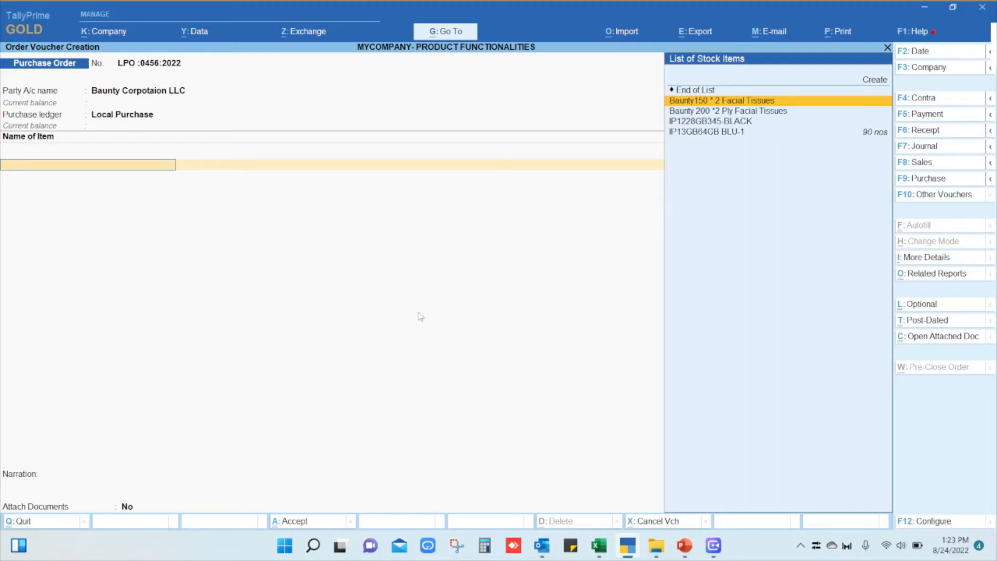
key("Return")
Enter a quantity of 1,000 boxes at a rate of 3.00 per box for the Baunty150 tissues and complete the item allocation.
key("Return")
key("Return")
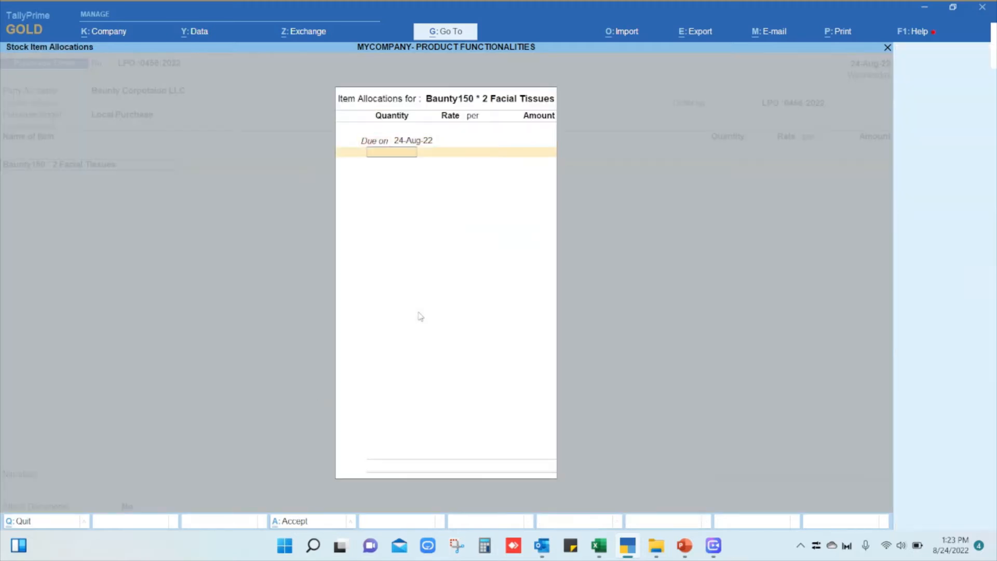
type("1000")
key("Return")
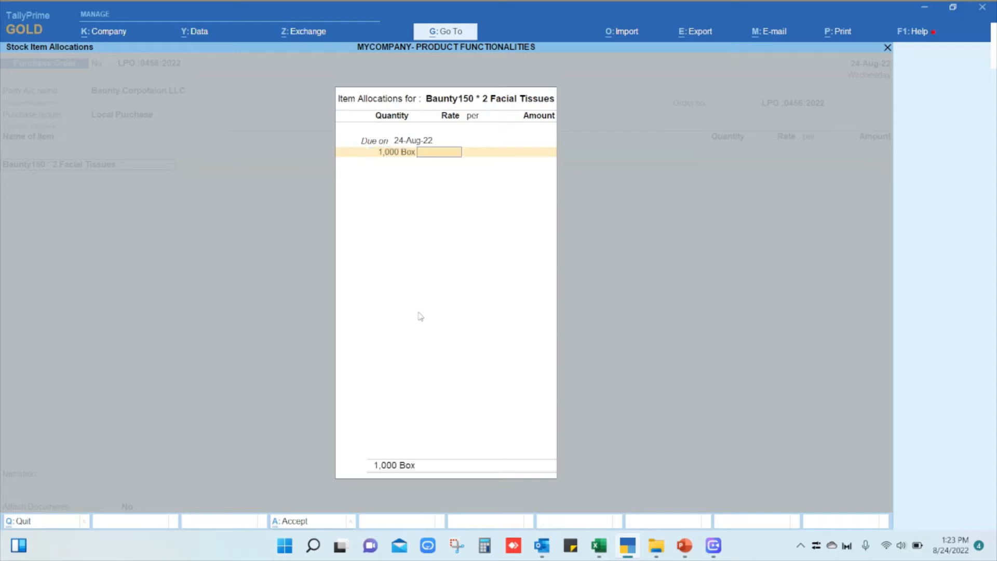
type("3")
key("Return")
key("Return")
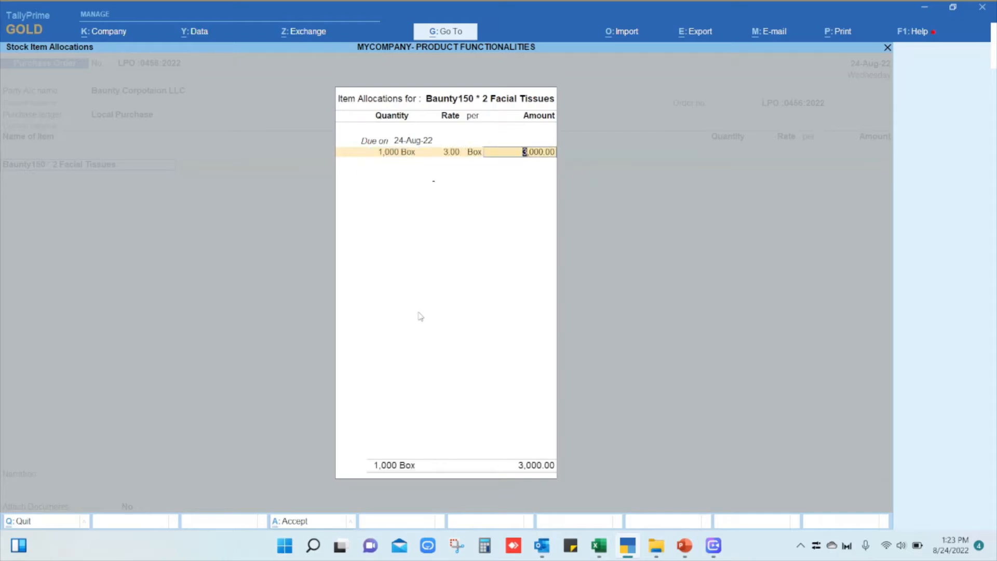
key("Return")
key("Return")
Add the stock item Baunty 200 *2 Ply Facial Tissues with 1,000 boxes at 2.50 per box, due 24-Aug-22.
key("Return")
key("Return")
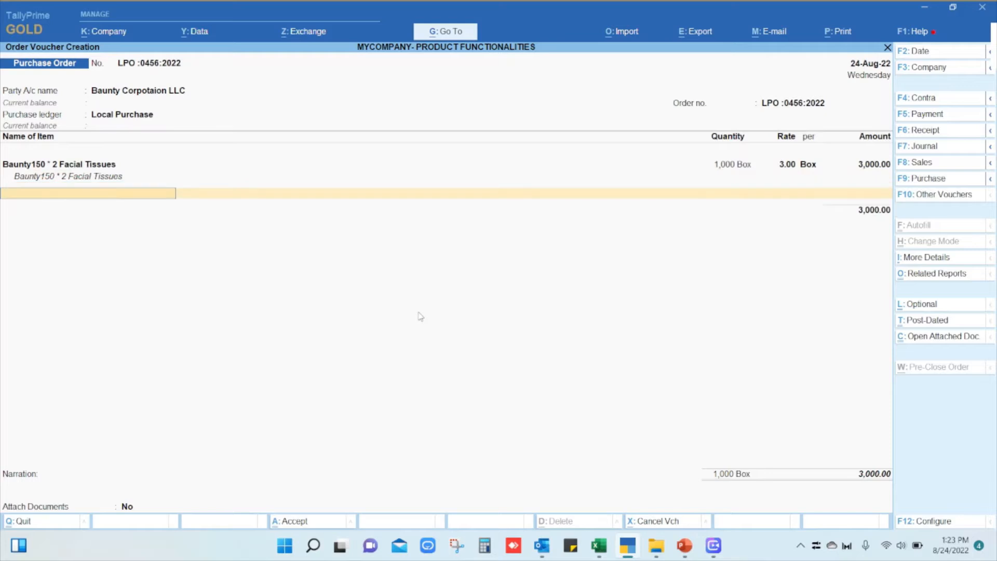
key("Down")
key("Return")
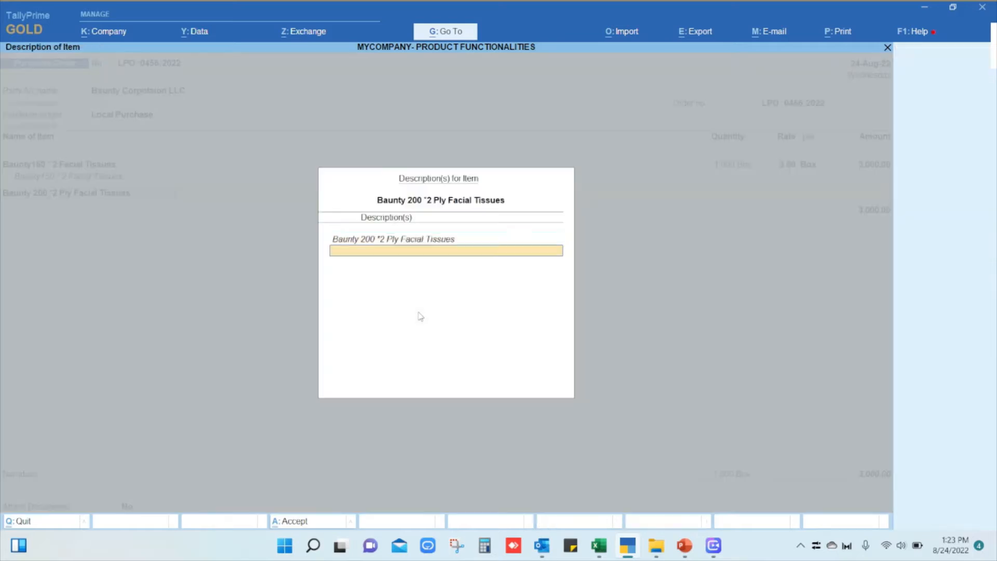
key("Return")
key("Return")
type("1000")
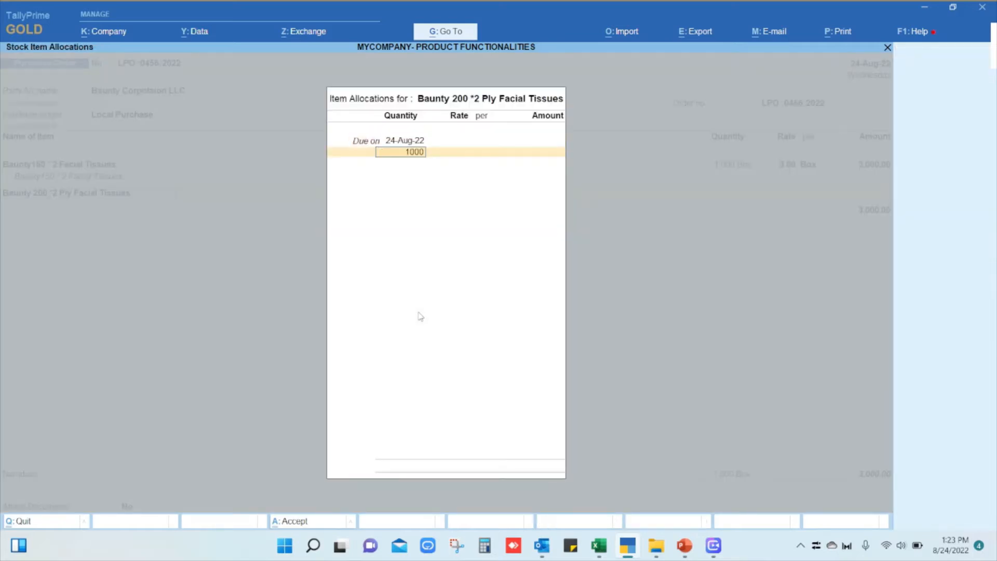
key("Return")
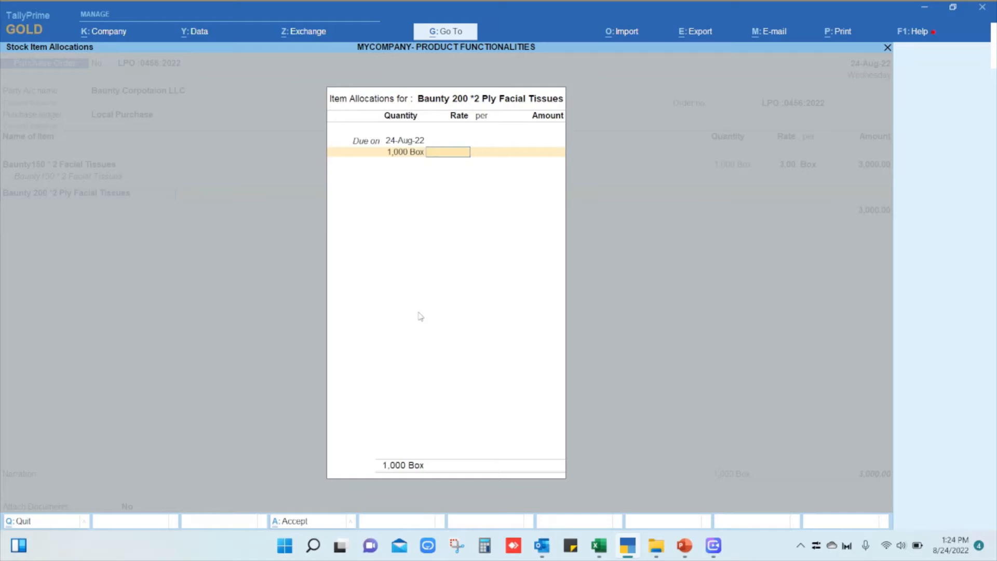
type("2.5")
key("Return")
key("Return")
key("Return")
key("Return")
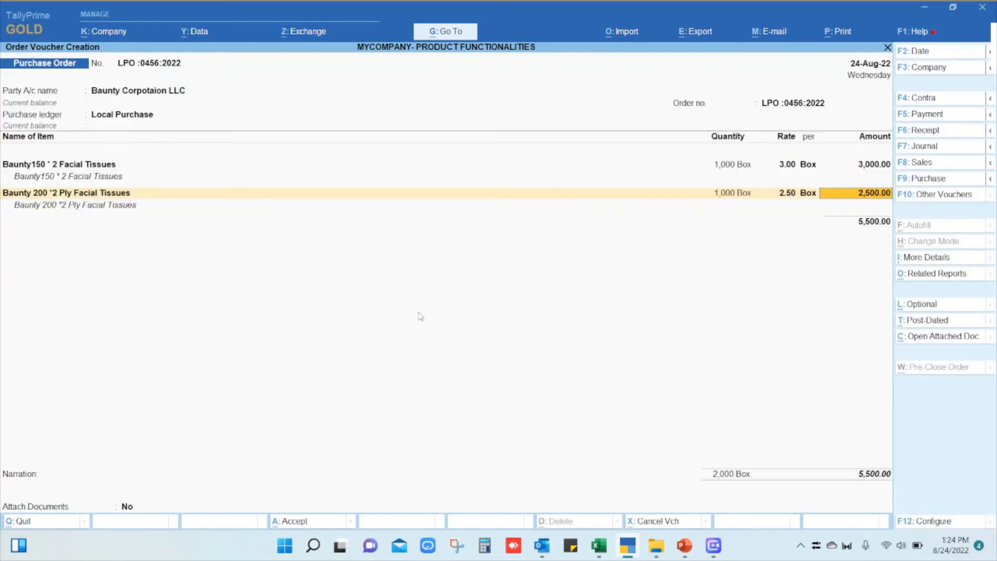
key("Return")
End the item list and add the VAT ledger with its calculated amount.
key("Return")
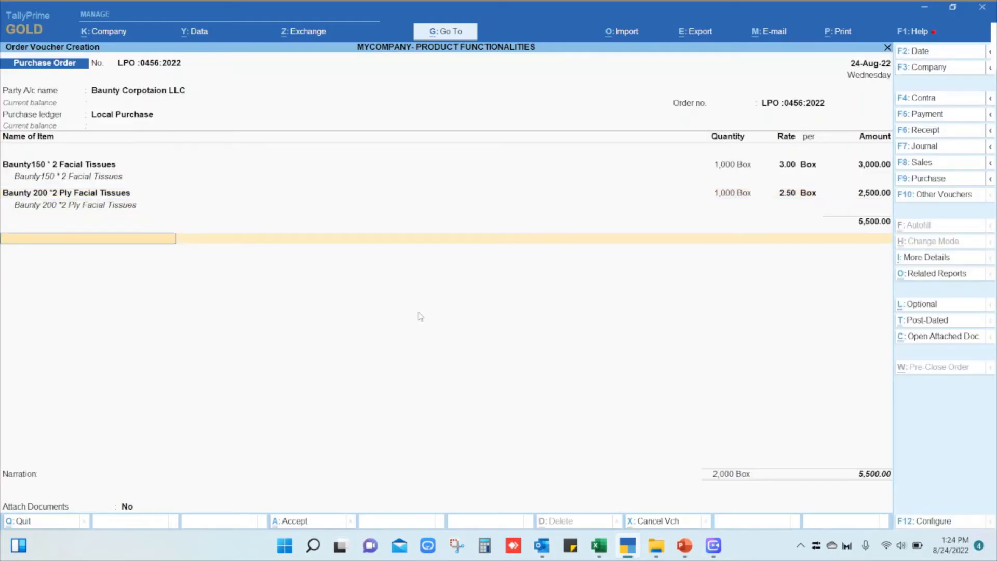
type("Vat")
key("Return")
key("Return")
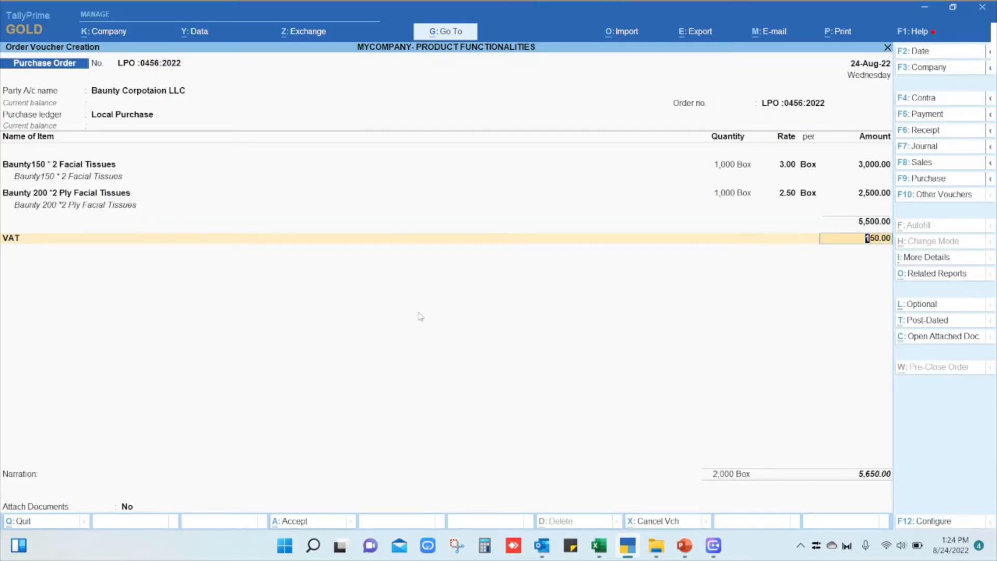
key("Return")
key("Return")
key("Return")
key("Return")
key("Return")
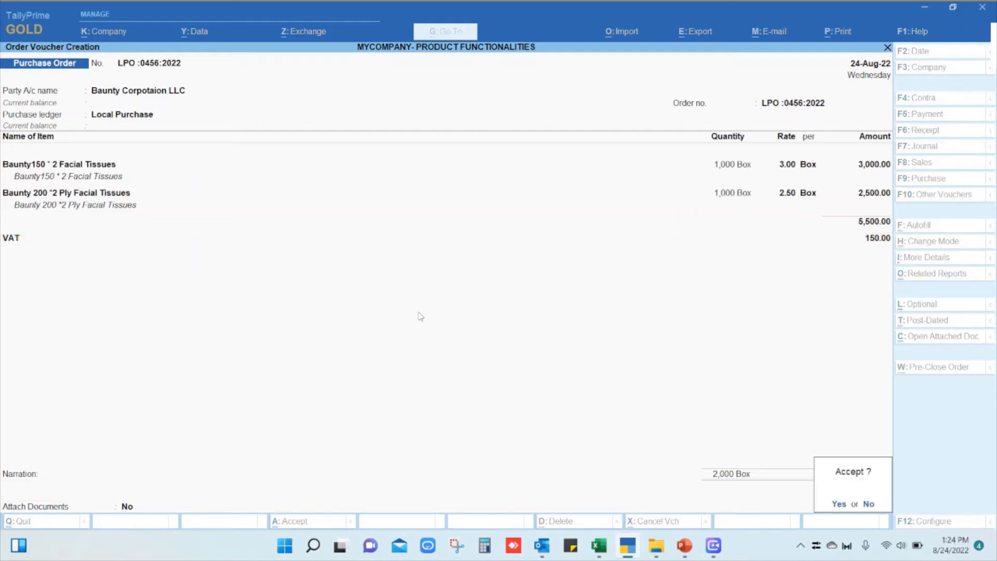
Save the purchase order without narration or attached documents and leave voucher creation.
key("Return")
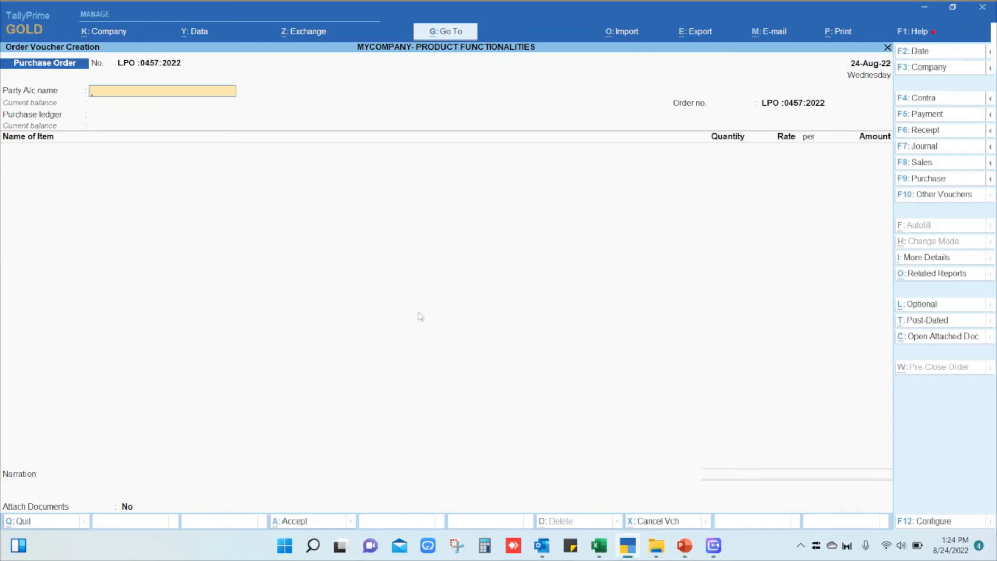
key("Escape")
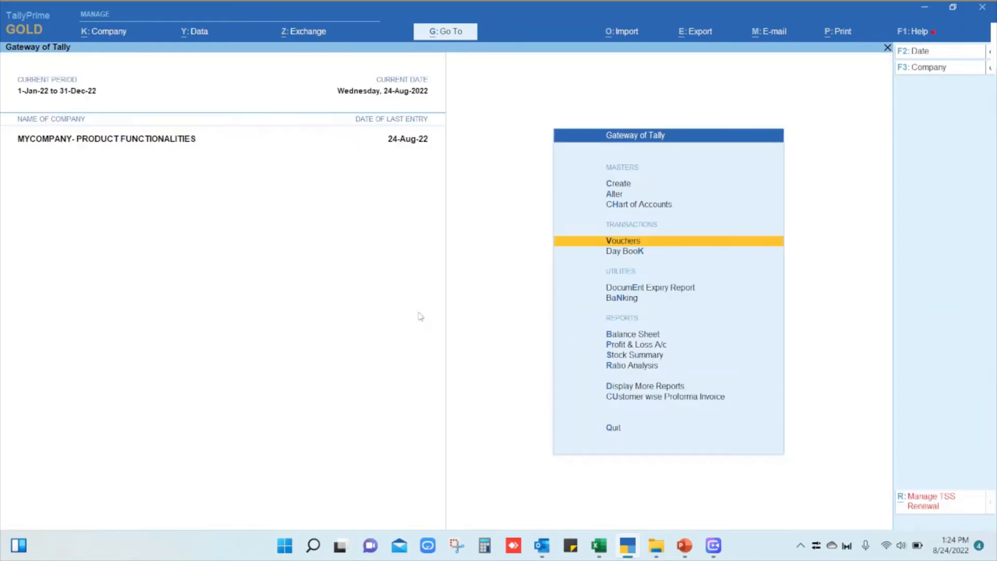
Open the saved purchase order from the Day Book to review it, and return to the Gateway of Tally.
key("k")
key("Return")
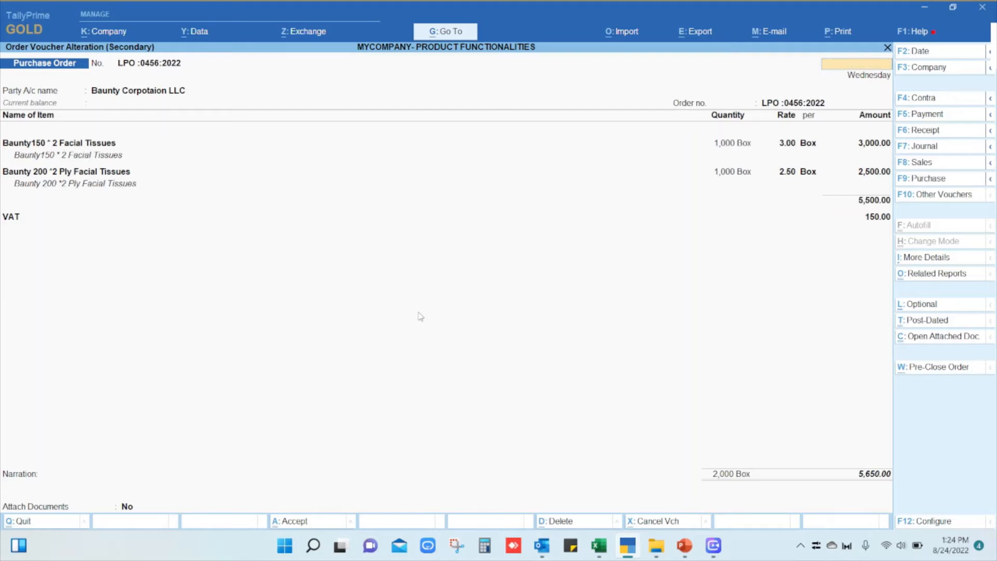
key("Escape")
key("y")
key("Escape")
Go to the Statements of Inventory reports among the additional display reports.
key("Down")
key("Up")
key("Up")
key("Down")
key("Return")
key("Down")
key("Down")
key("Down")
key("Down")
key("Down")
key("Down")
key("Down")
key("Down")
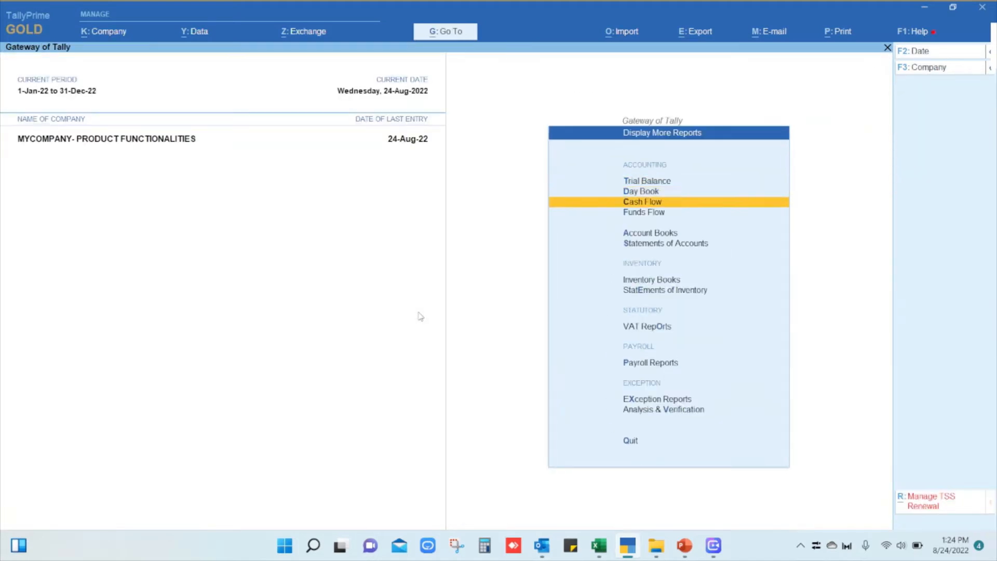
key("Up")
key("Return")
Go to the Purchase Order Outstandings reports within Statements of Inventory.
key("Down")
key("Down")
key("Down")
key("Down")
key("Down")
key("Down")
key("Down")
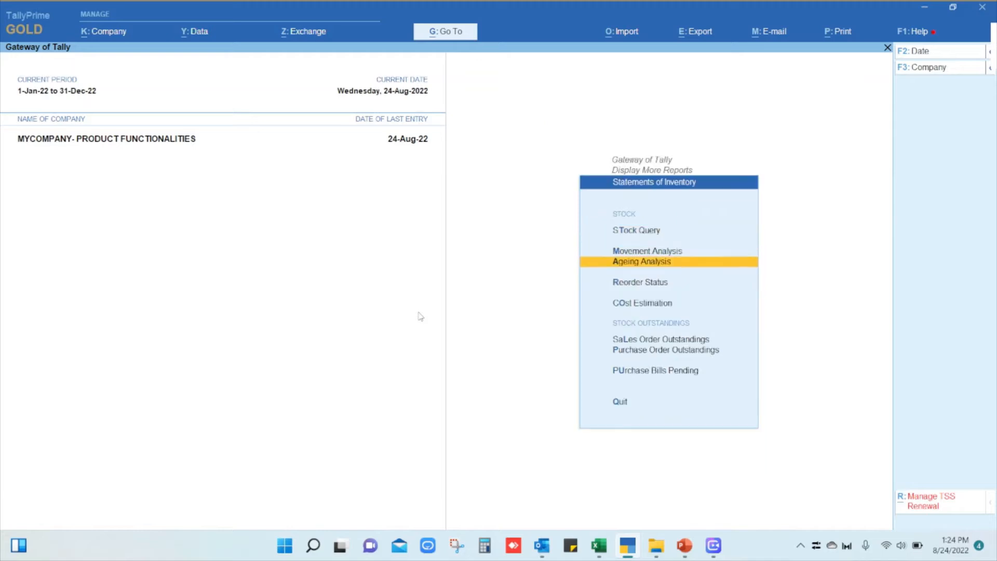
key("Up")
key("Return")
key("Down")
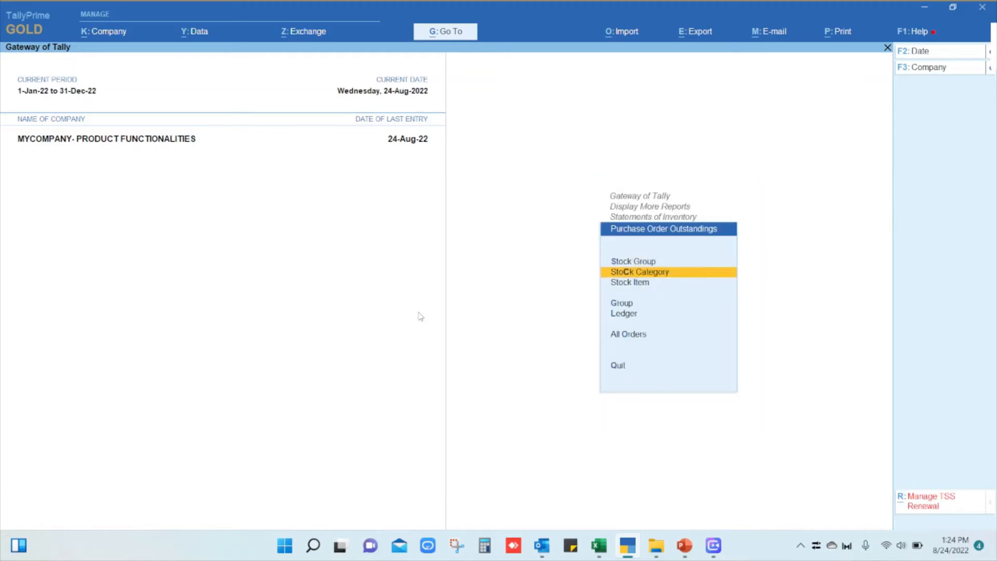
View the purchase order outstandings for all orders and check both facial tissue item lines.
key("Down")
key("Down")
key("Down")
key("Down")
key("Return")
key("Down")
key("Up")
key("Down")
key("Up")
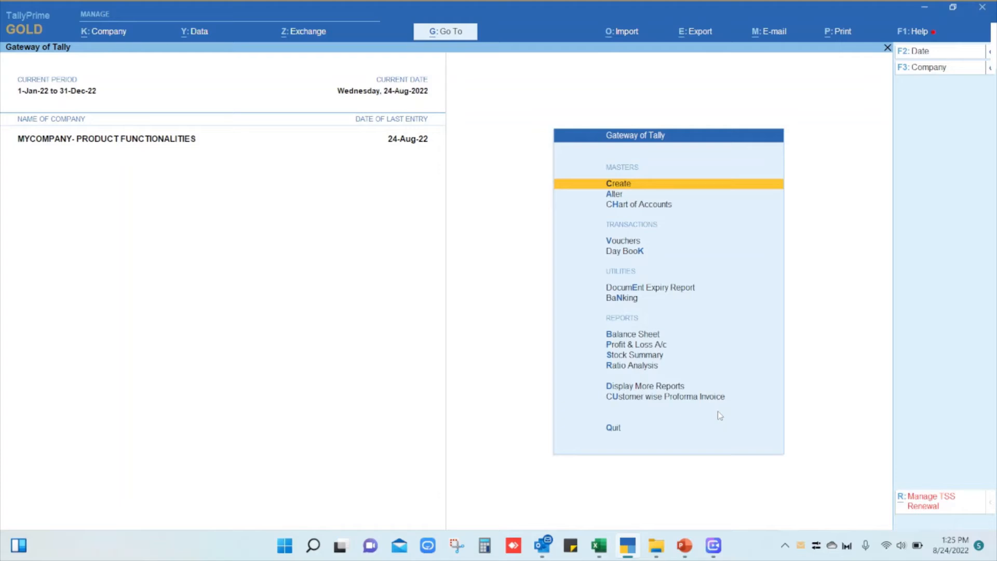
Start a new voucher from the Gateway of Tally and change its voucher type to Receipt Note.
key("Down")
key("Down")
key("Down")
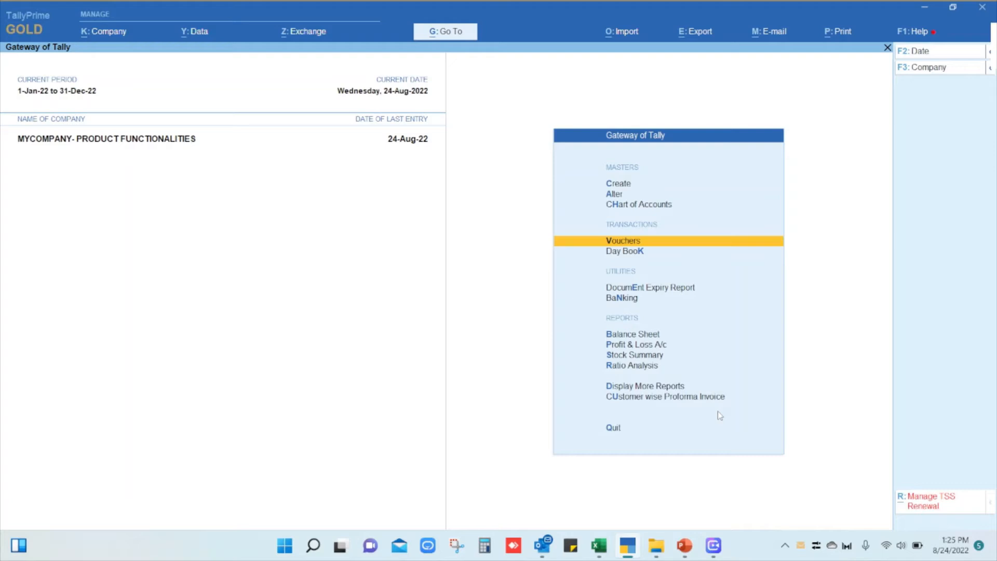
key("Return")
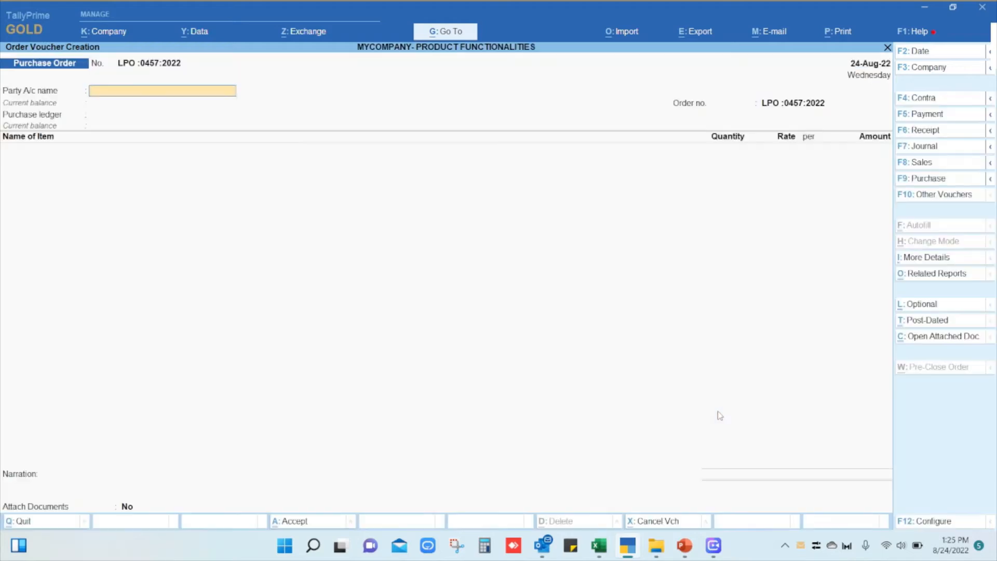
left_click(951, 196)
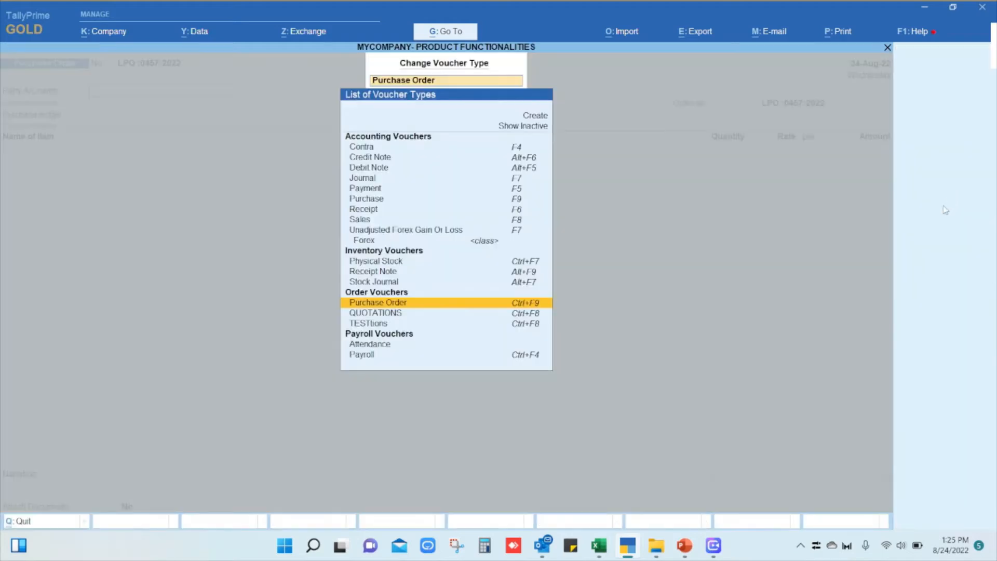
type("Rec")
key("Down")
key("Down")
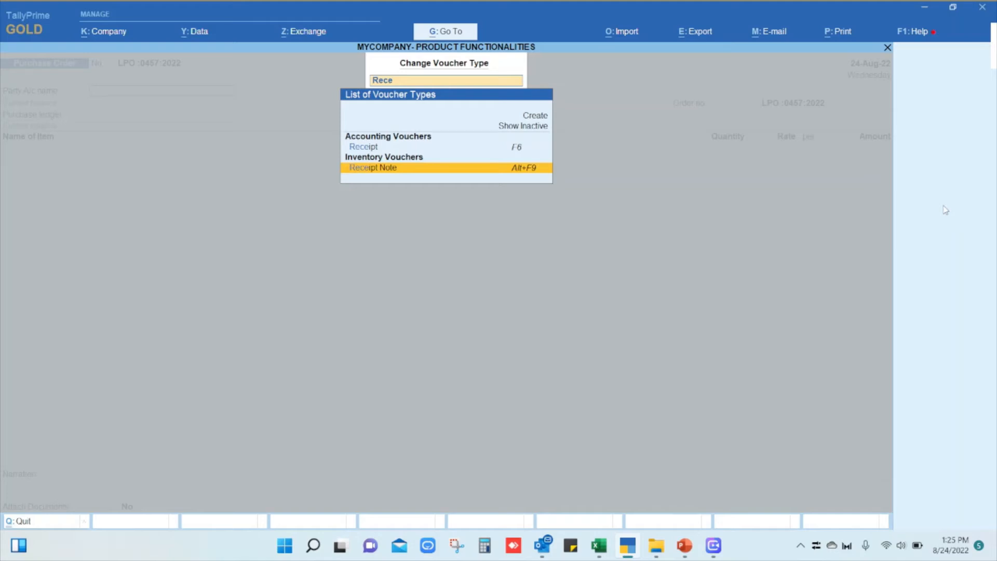
key("Return")
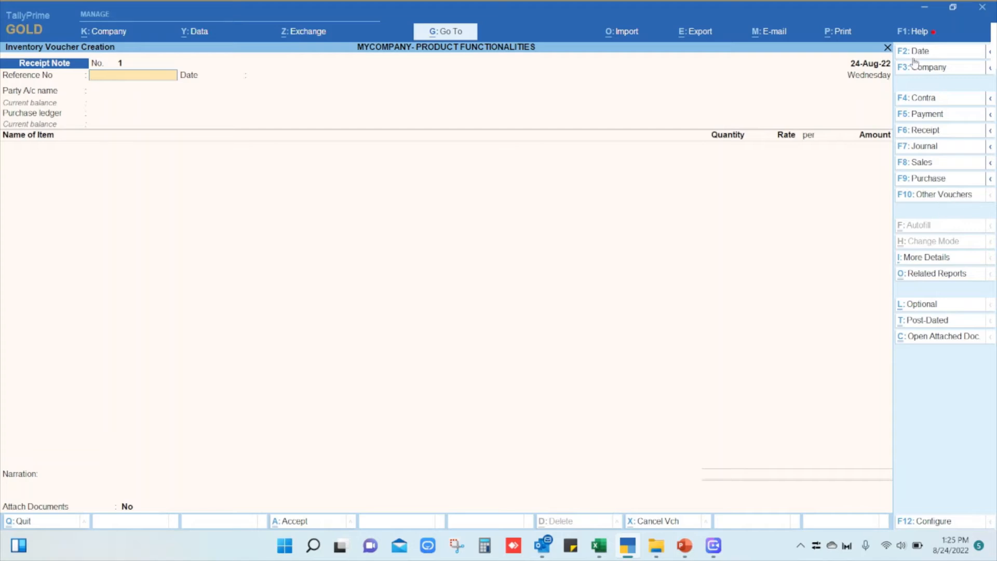
Leave the reference blank, choose Baunty Corpotaion LLC as the party, and link its outstanding purchase order dated 24-Aug-22.
key("Return")
key("Return")
key("Down")
key("Down")
key("Return")
key("Down")
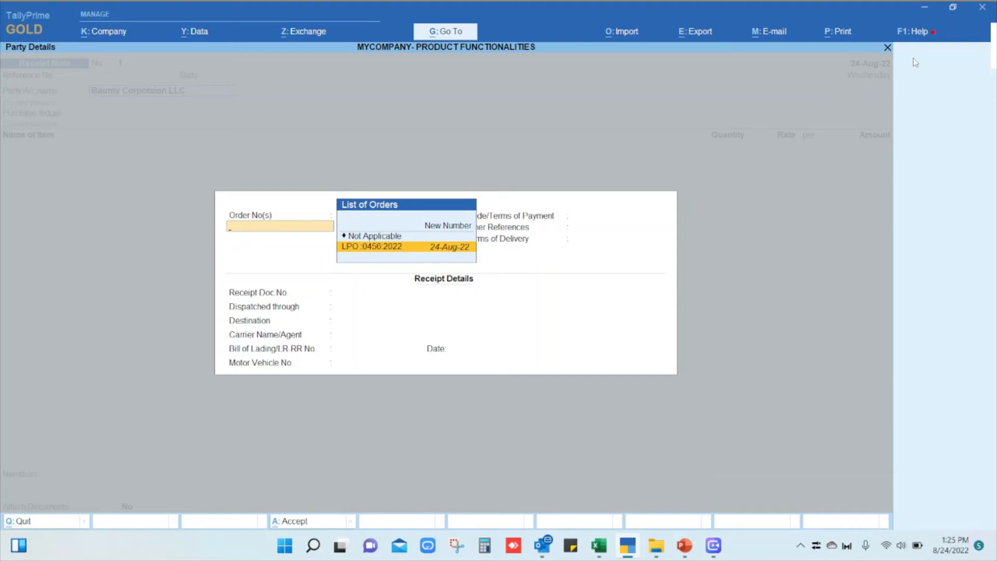
key("Return")
key("Return")
key("Return")
key("Return")
key("Return")
key("Return")
key("Return")
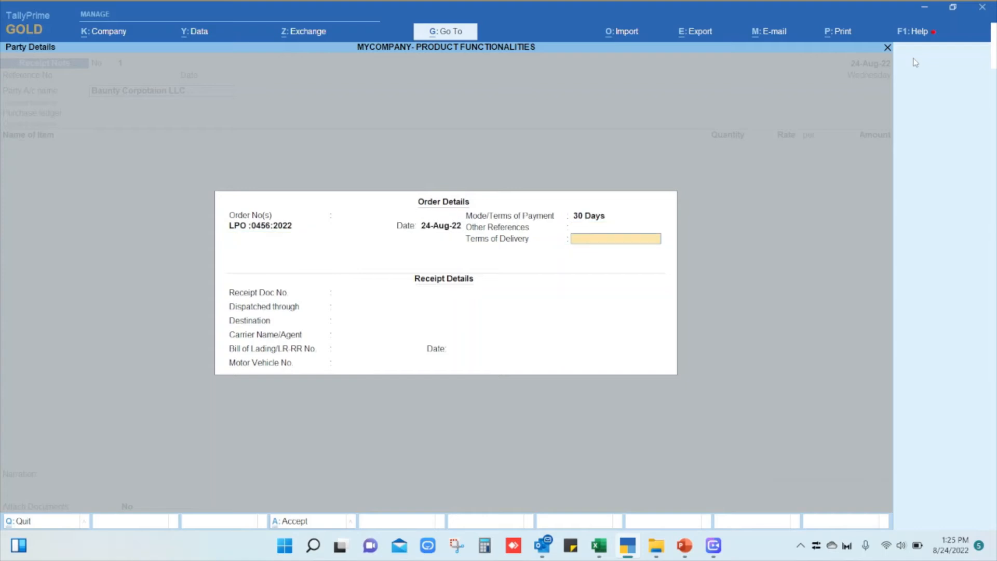
Accept the order, receipt and party details as filled in, and keep Local Purchase as the purchase ledger.
key("Return")
key("Return")
key("Return")
key("Return")
key("Return")
key("Return")
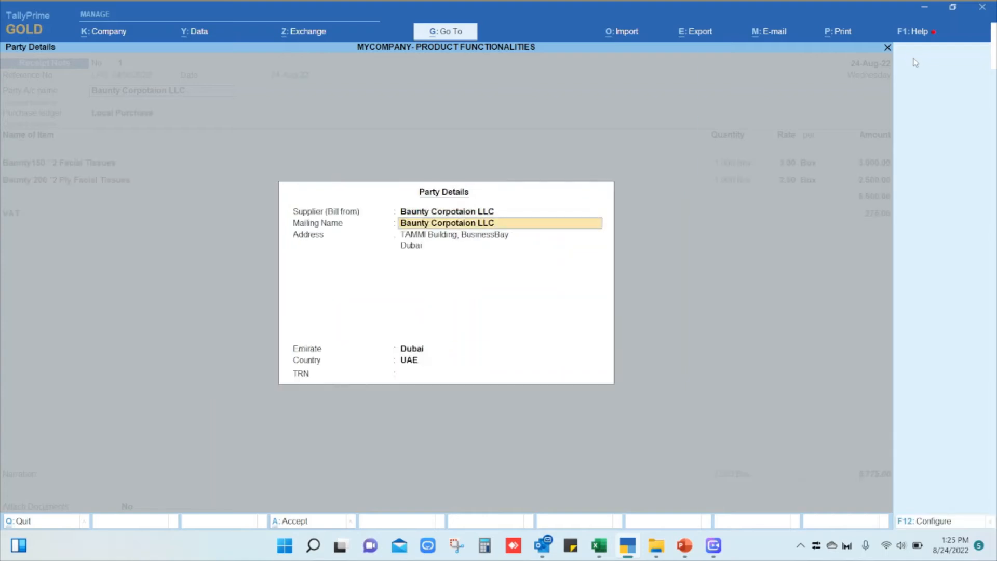
key("Return")
key("Return")
key("Return")
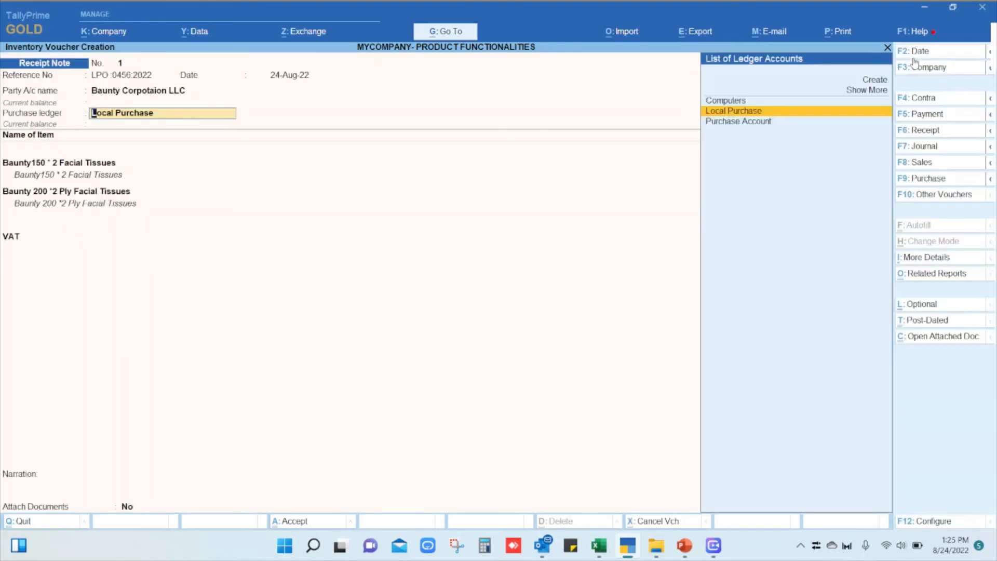
key("Return")
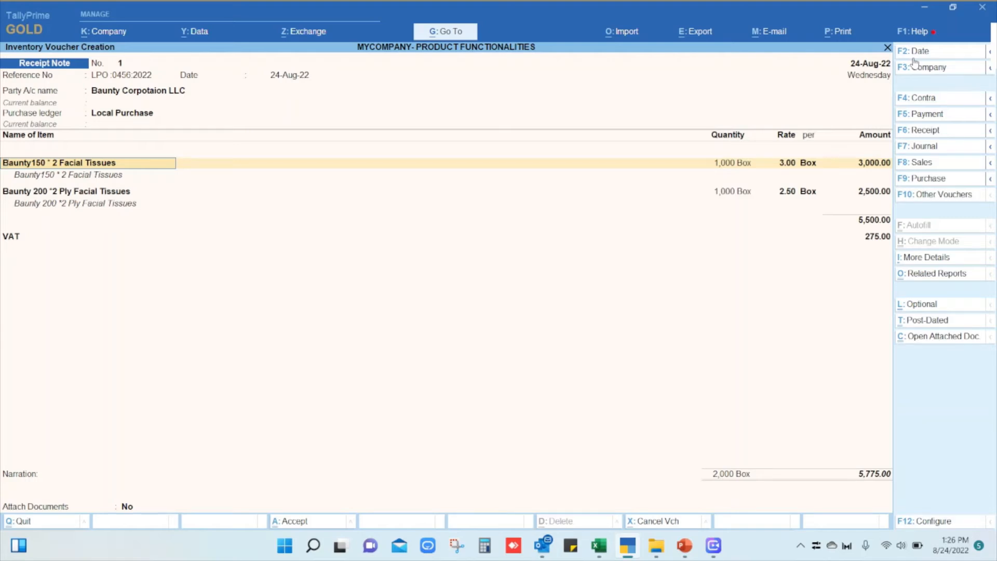
Set the received quantity of Baunty150 * 2 Facial Tissues to 500 boxes in its item allocation, keeping the 3.00 rate.
key("Return")
key("Return")
key("Return")
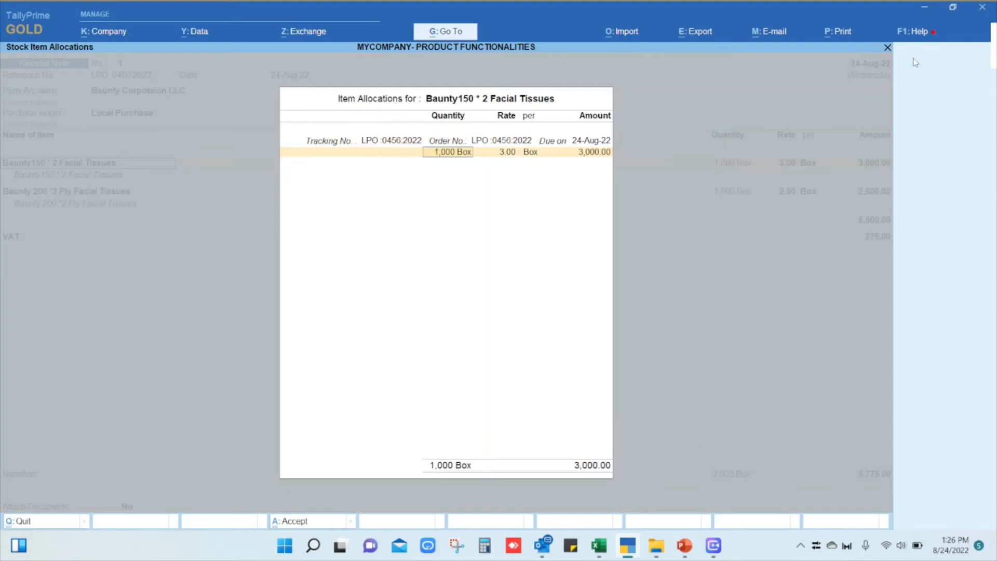
type("500")
key("Return")
key("Return")
key("Return")
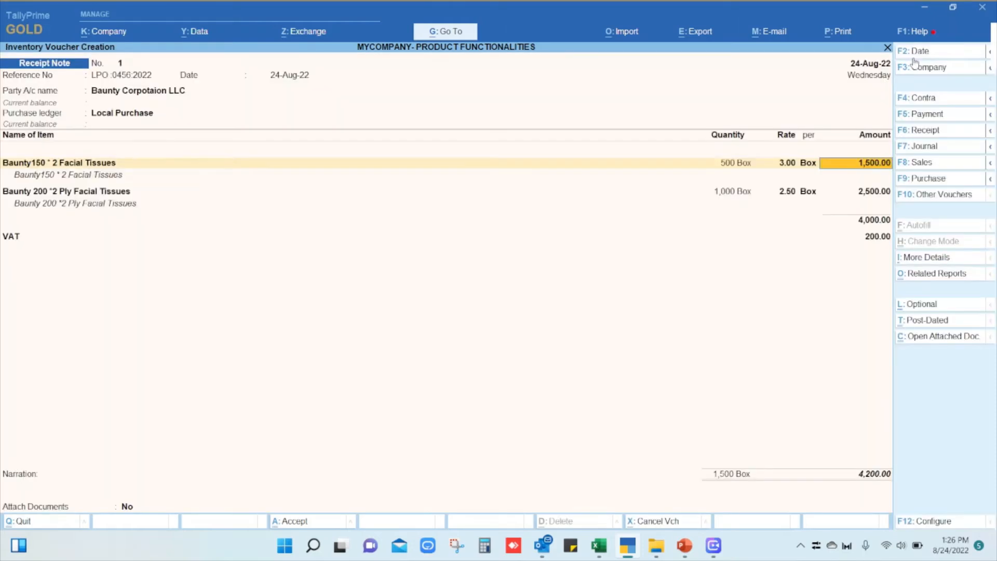
key("Return")
key("Return")
key("Return")
key("Return")
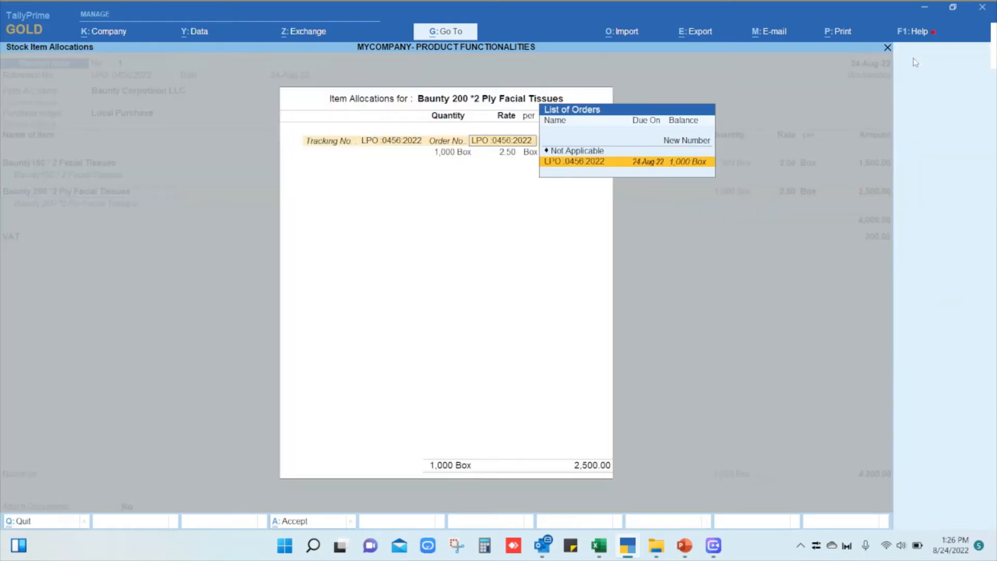
Set the received quantity of Baunty 200 *2 Ply Facial Tissues to 750 boxes, keeping the order allocation and 2.50 rate.
type("750")
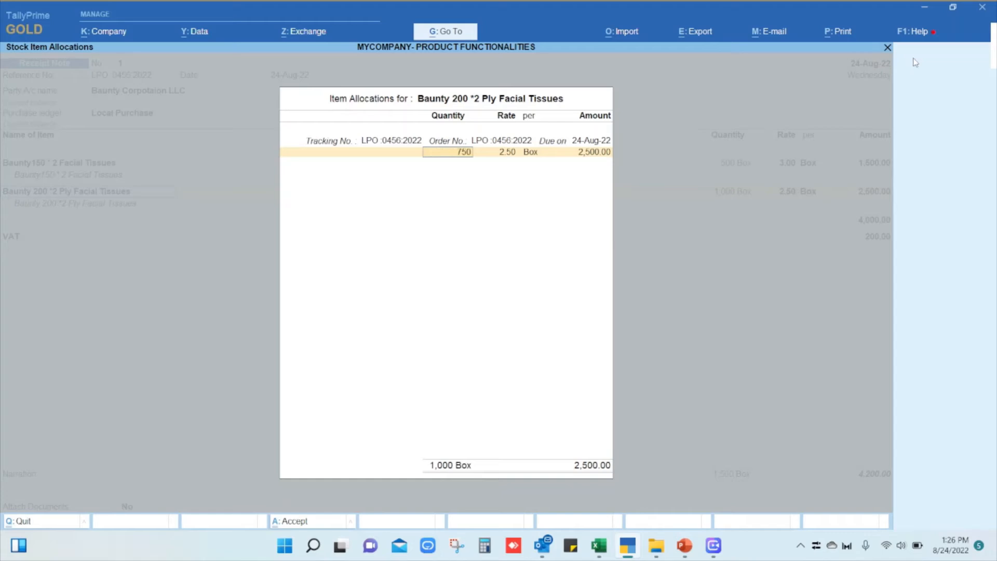
key("Return")
key("Return")
key("Return")
key("Return")
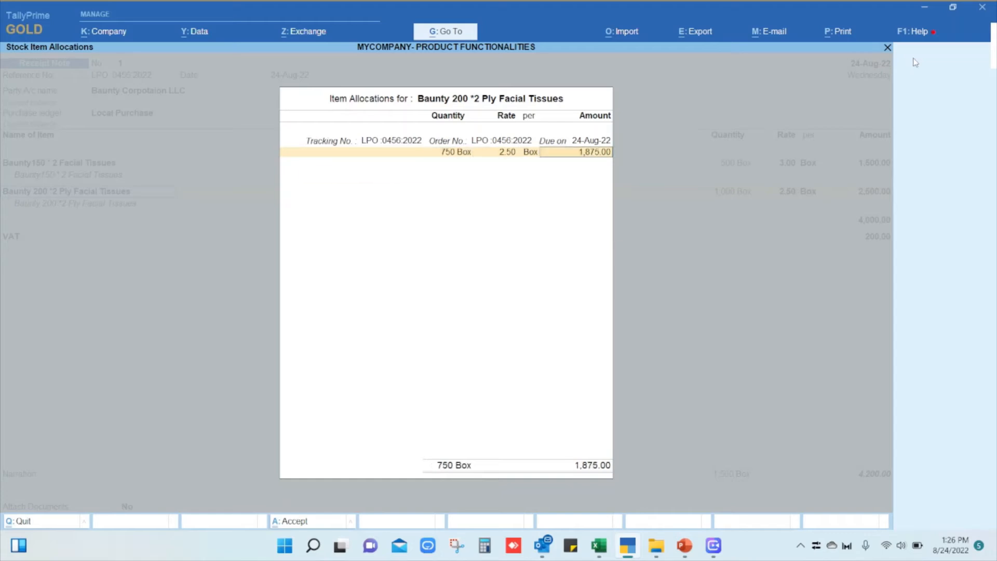
key("Return")
key("Return")
key("Return")
key("Return")
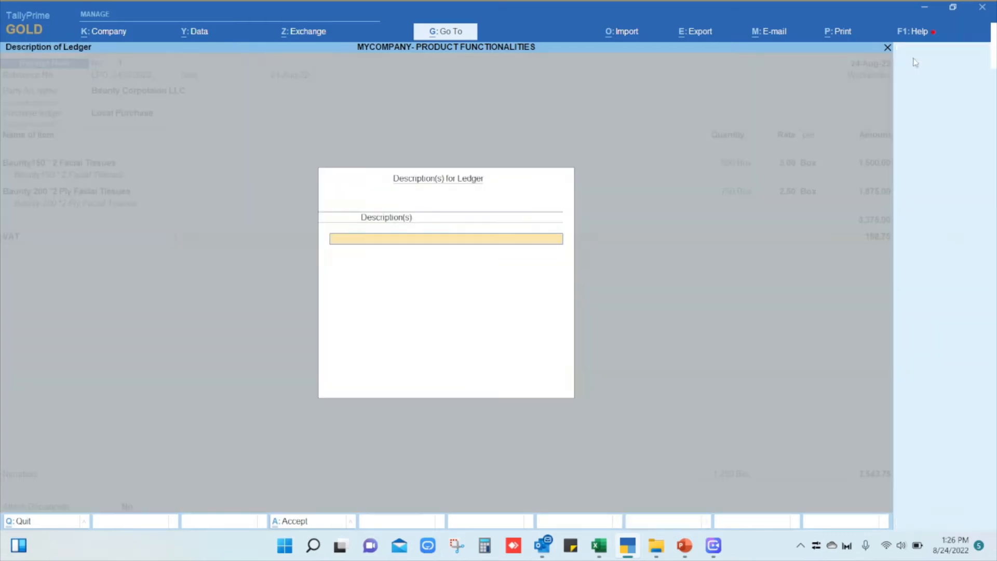
Leave the VAT ledger description and narration blank, and save the receipt note.
key("Return")
key("Return")
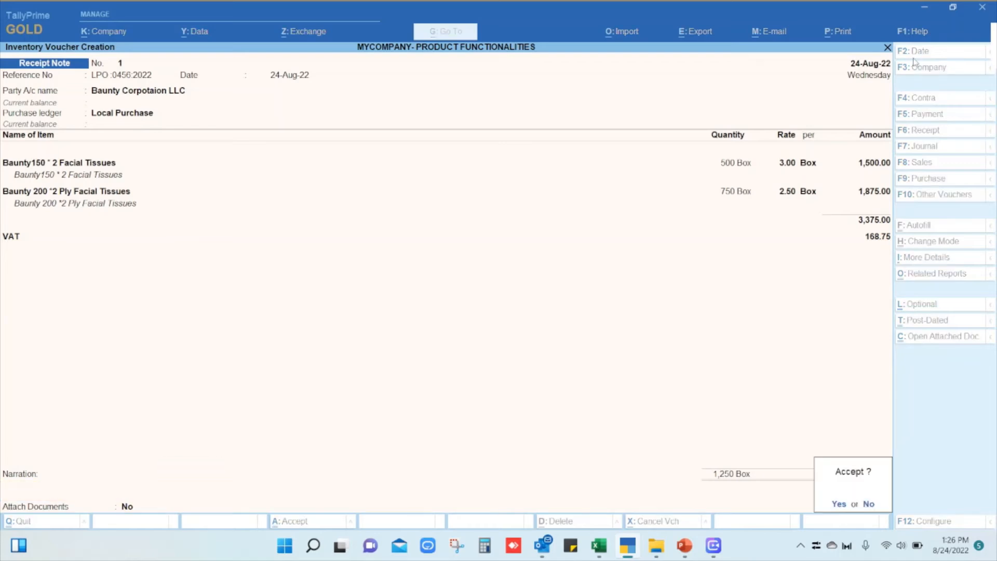
key("Return")
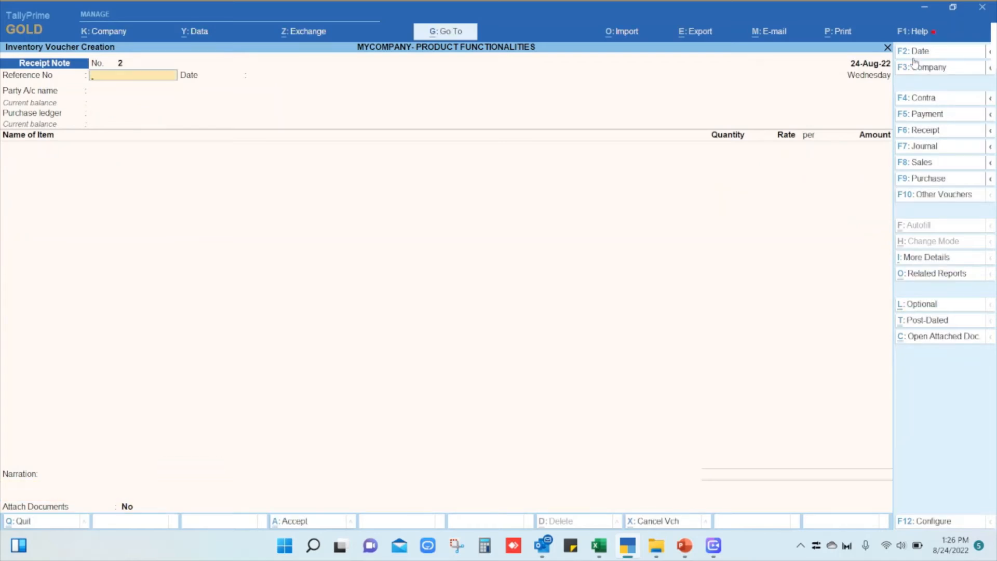
Leave voucher creation and go to the Statements of Inventory reports among the additional display reports.
key("Escape")
key("Down")
key("Down")
key("Down")
key("Down")
key("Down")
key("Down")
key("Down")
key("Down")
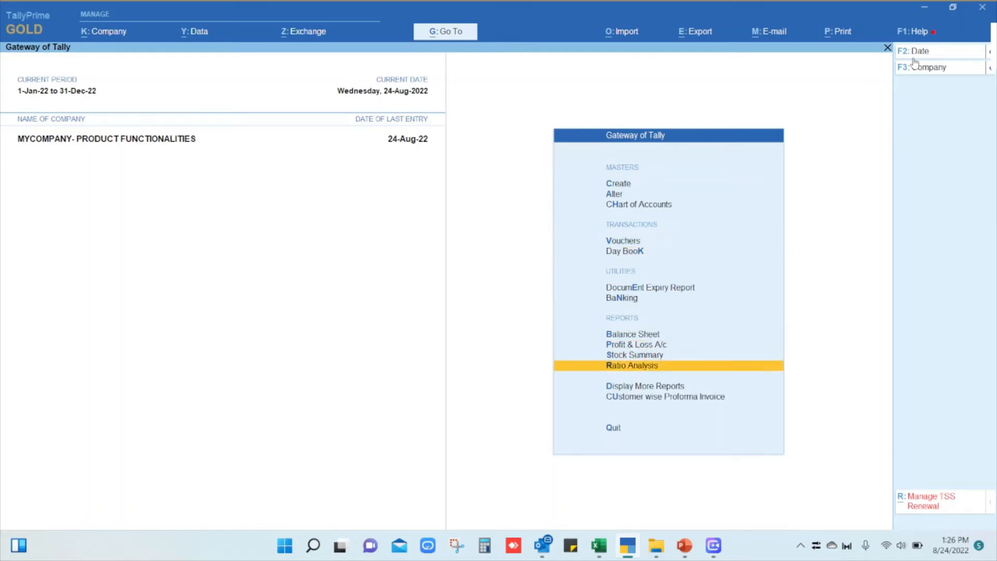
key("Return")
Open the purchase order outstandings for all orders and check the balance quantities of both facial tissue items.
key("Down")
key("Down")
key("Down")
key("Down")
key("Down")
key("Down")
key("Down")
key("Down")
key("Up")
key("Return")
key("Down")
key("Down")
key("Down")
key("Down")
key("Down")
key("Down")
key("Up")
key("Down")
key("Return")
key("Down")
key("Down")
key("Down")
key("Down")
key("Down")
key("Return")
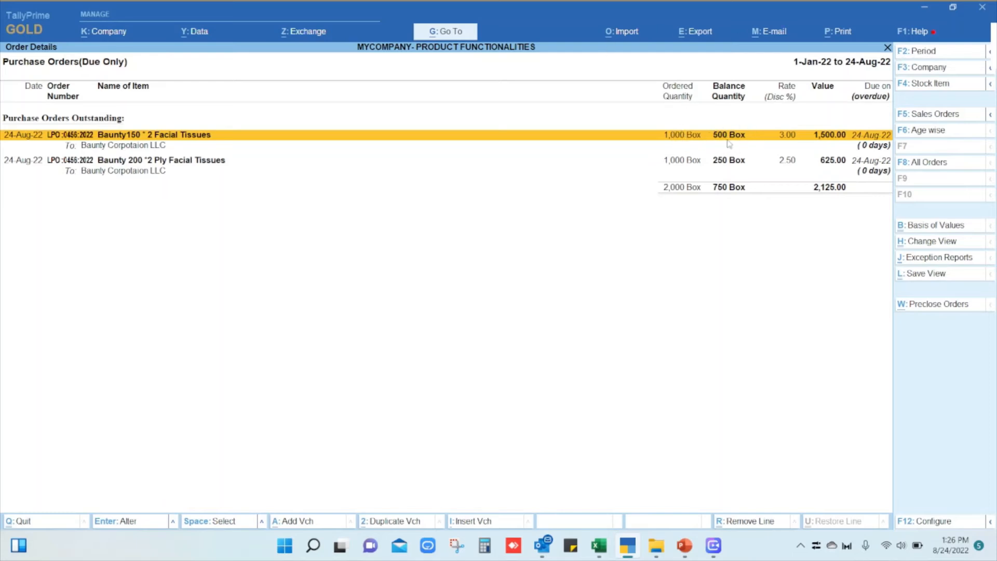
left_click(692, 165)
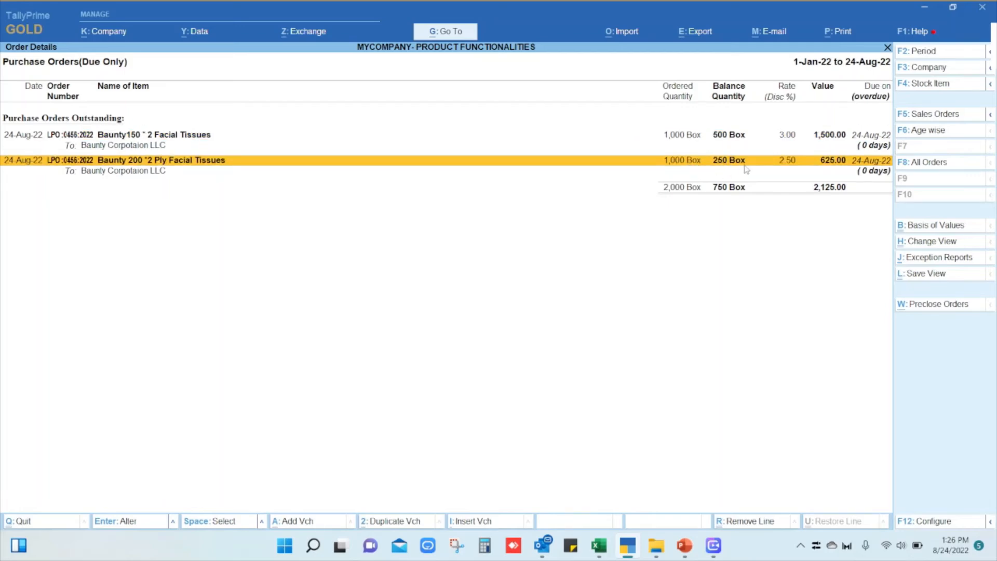
Close the outstandings report, return to the Gateway of Tally, and start another receipt note.
key("Escape")
key("Escape")
key("Escape")
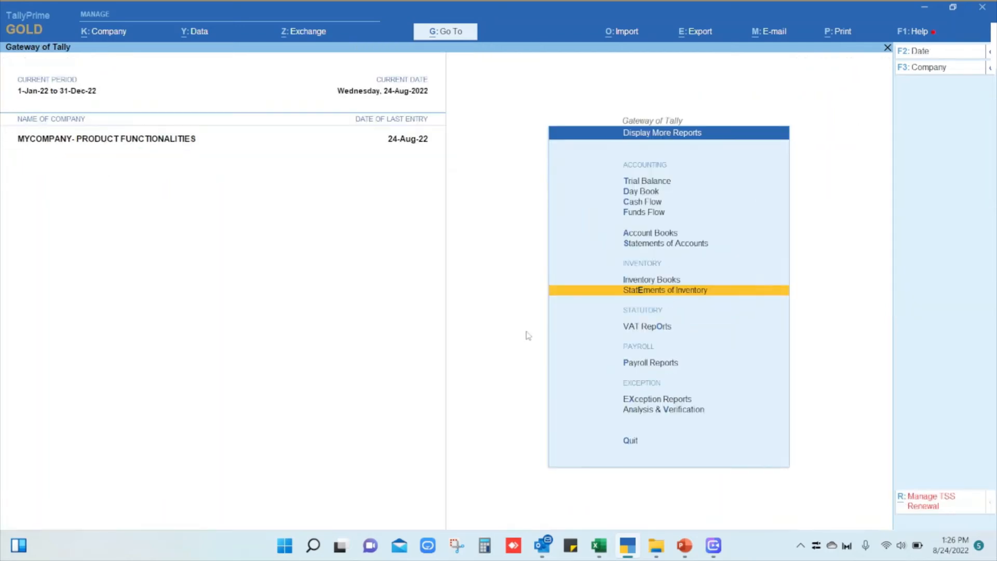
key("Escape")
key("Down")
key("Down")
key("Down")
key("Down")
key("Down")
key("Down")
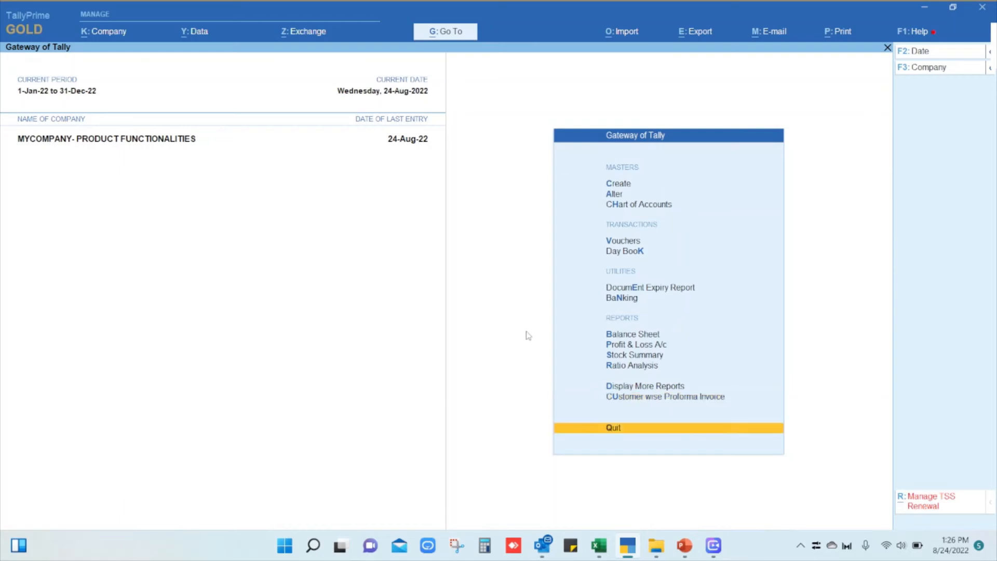
key("Return")
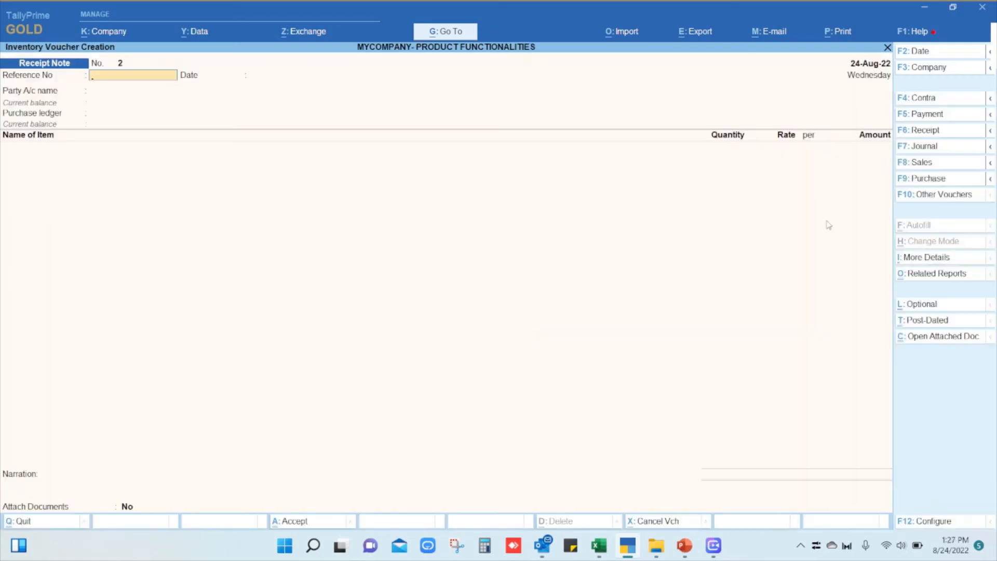
Choose Baunty Corpotaion LLC as the second receipt note's party without a reference, and link its partly received purchase order.
key("Return")
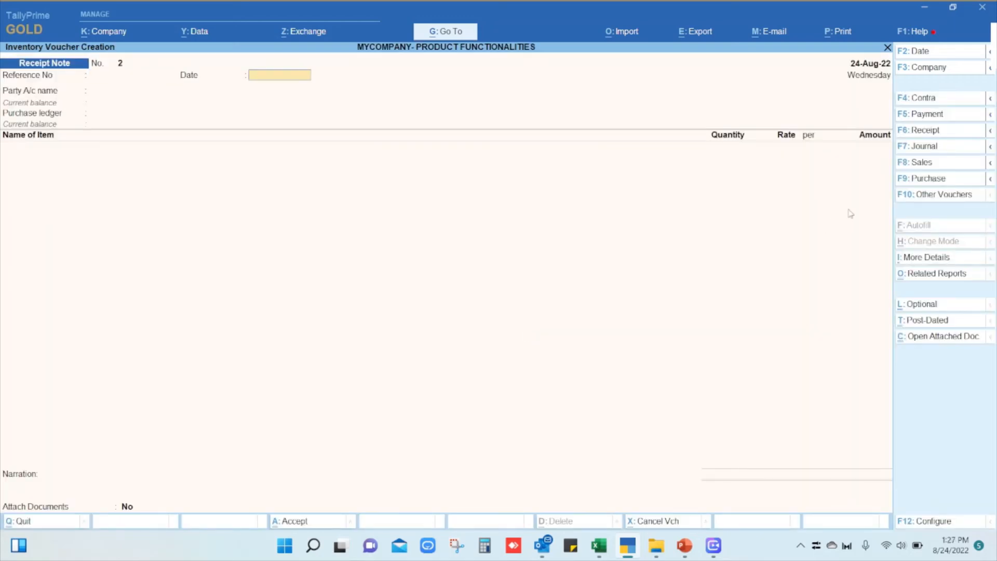
key("Return")
key("Down")
key("Down")
key("Return")
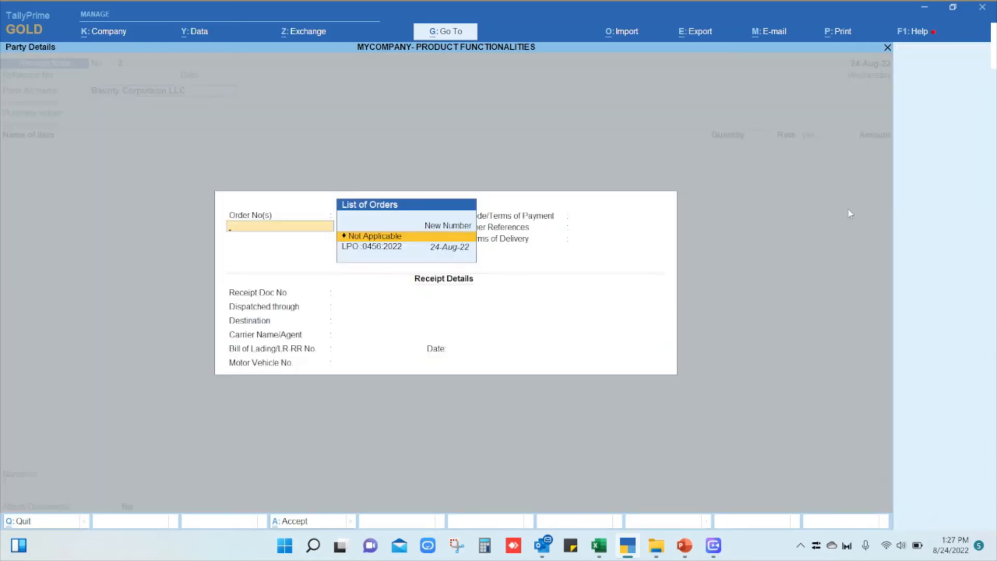
key("Down")
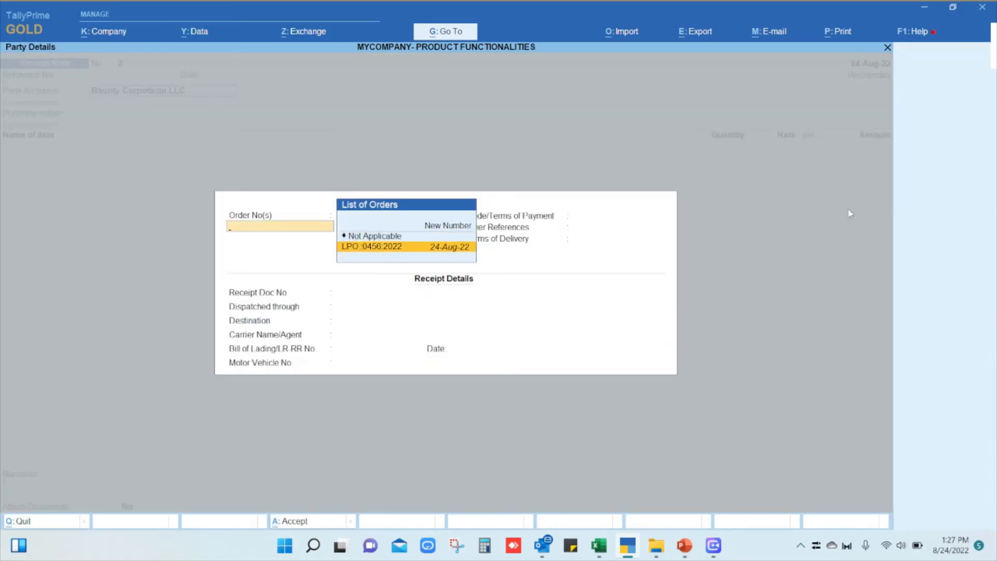
key("Return")
key("Return")
key("Return")
key("Return")
key("Return")
key("Return")
key("Return")
key("Return")
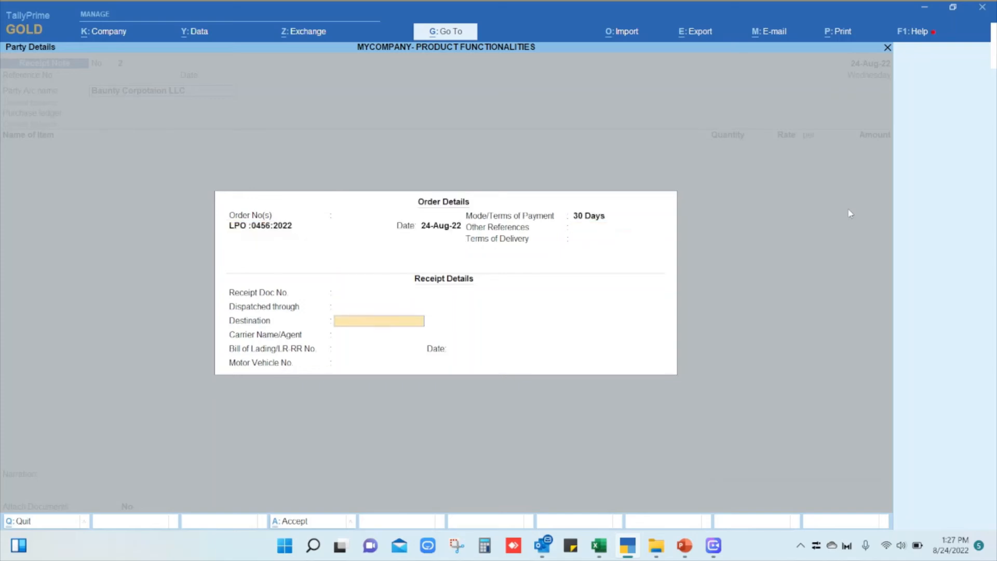
Accept the second receipt note's order, receipt and party details with the Local Purchase ledger.
key("Return")
key("Return")
key("Return")
key("Return")
key("Return")
key("Return")
key("Return")
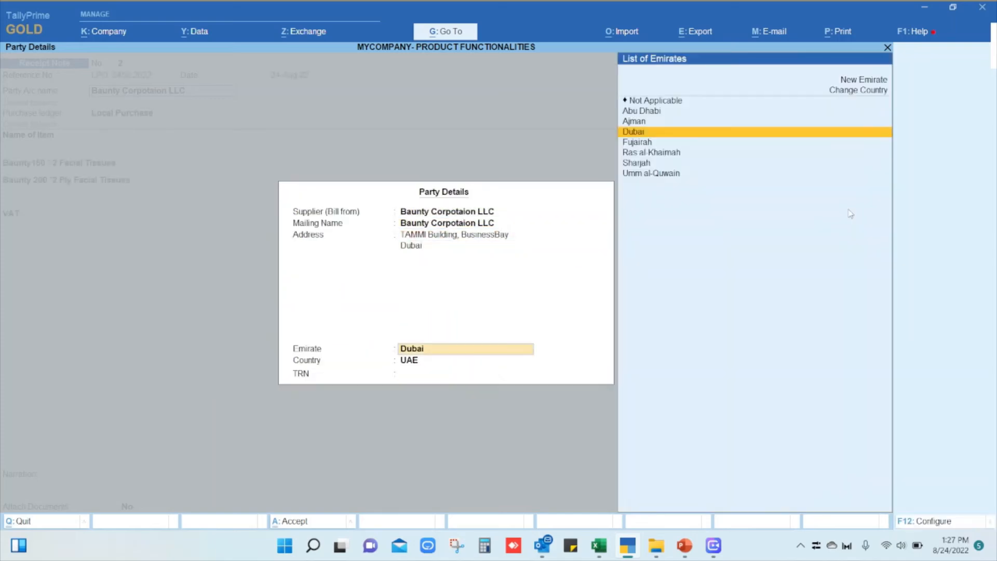
key("Return")
key("Return")
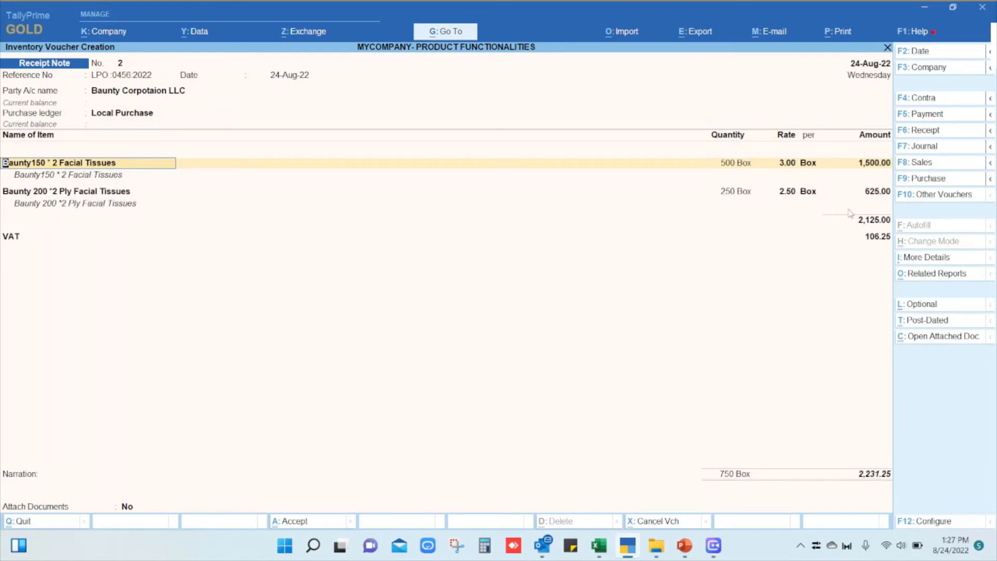
Accept the 500-box balance of Baunty150 * 2 Facial Tissues at the 3.00 rate.
key("ctrl")
key("ctrl")
key("Return")
key("Return")
key("Return")
key("Return")
key("Return")
key("Return")
key("Return")
Accept the 250-box balance of Baunty 200 *2 Ply Facial Tissues at the 2.50 rate.
key("Return")
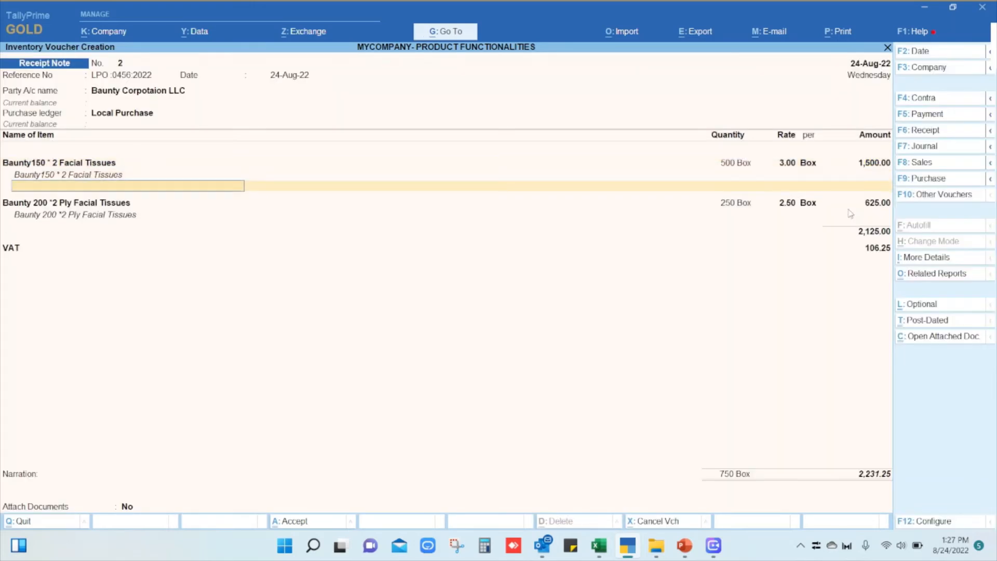
key("Return")
key("Return")
key("Return")
key("Return")
key("Return")
key("Return")
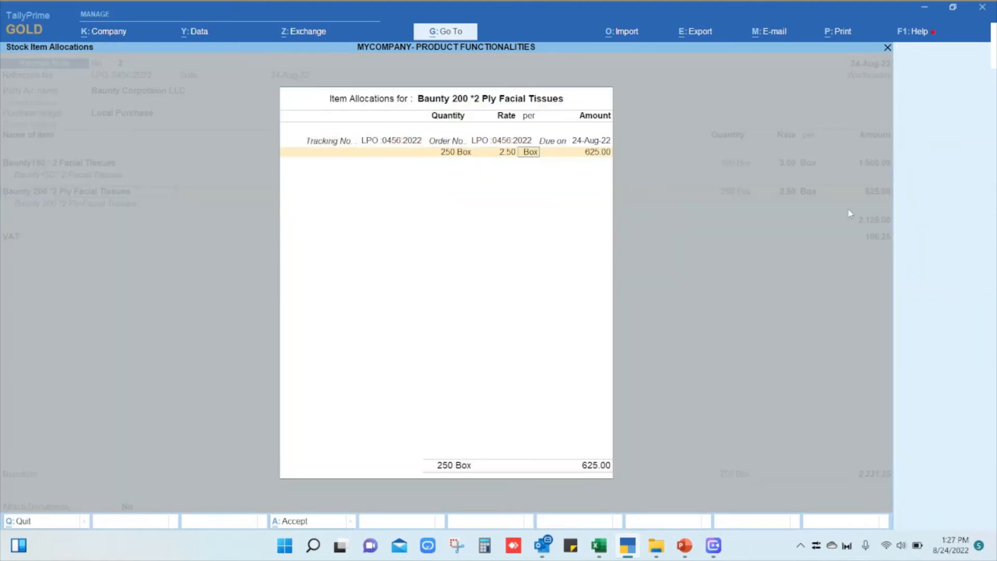
key("Return")
key("Return")
key("Return")
Keep the VAT line, save the second receipt note without narration or attached documents, and return to the Gateway of Tally.
key("Return")
key("Return")
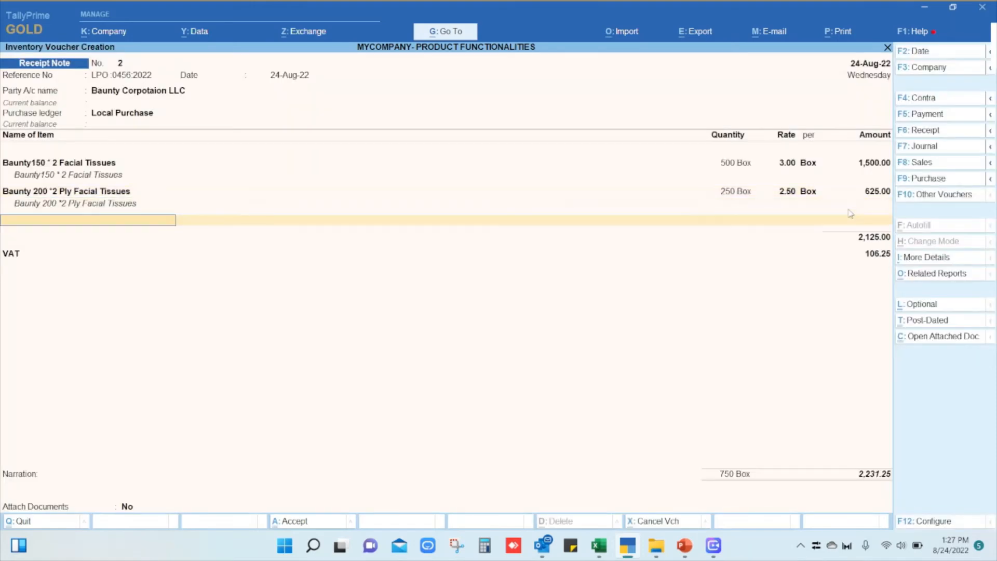
key("Return")
key("Return")
key("Return")
key("Return")
key("Return")
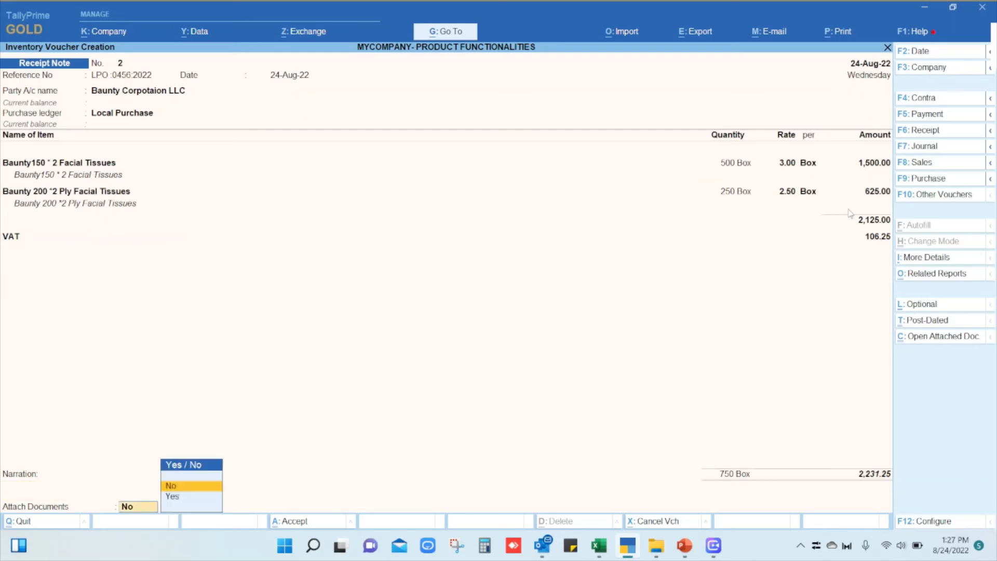
key("Return")
key("Return")
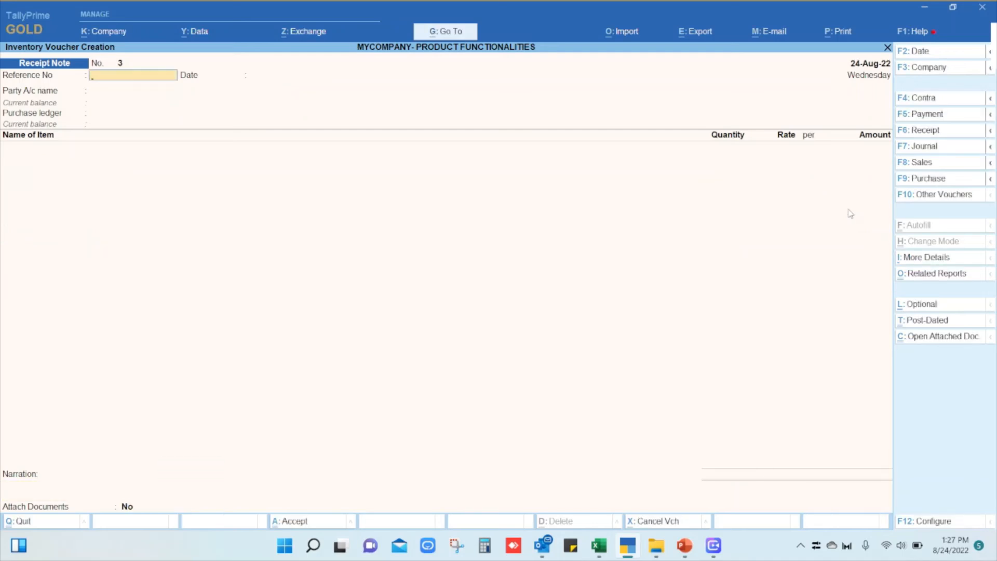
key("Escape")
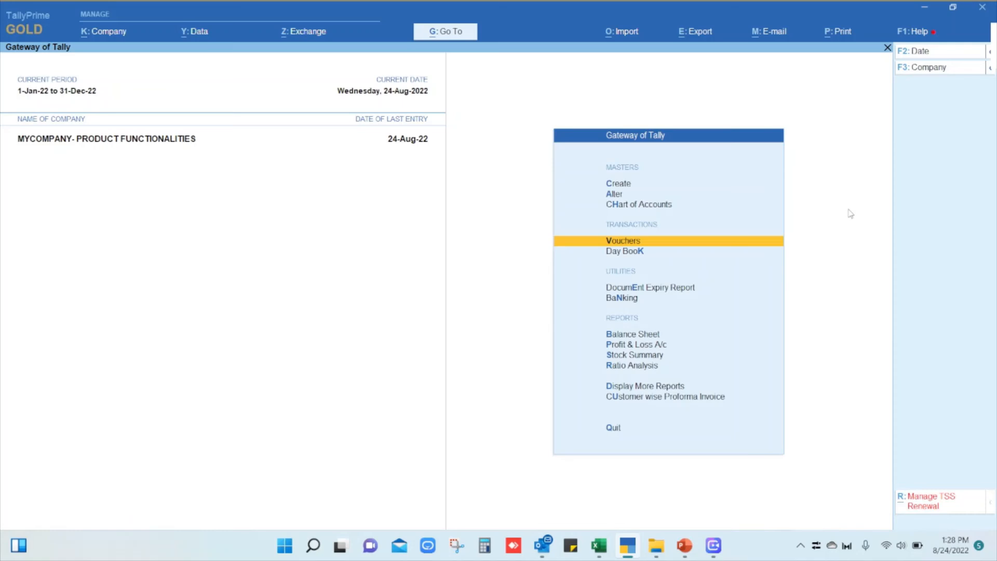
Start a purchase voucher and change its mode to Item Invoice.
key("Return")
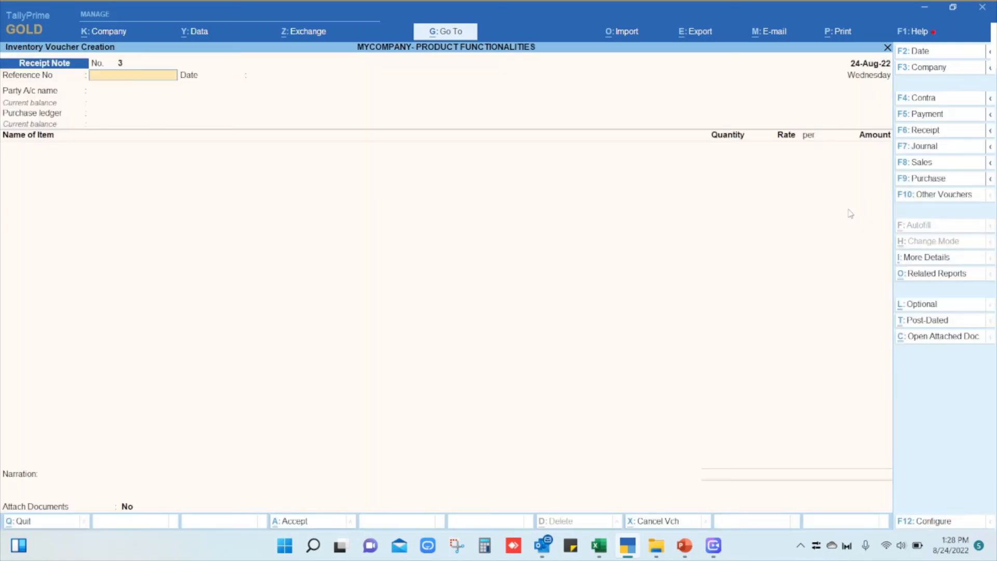
left_click(920, 180)
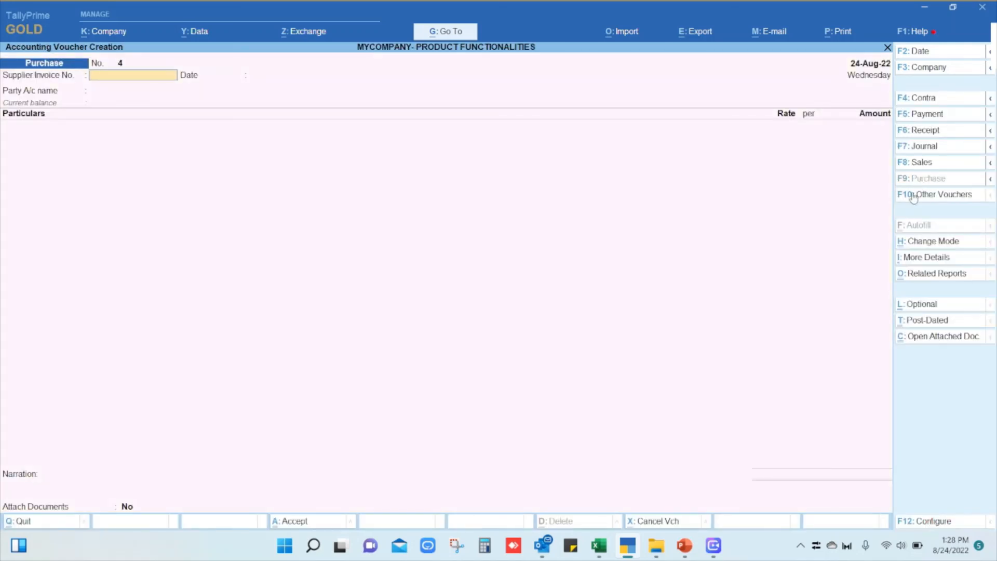
left_click(950, 243)
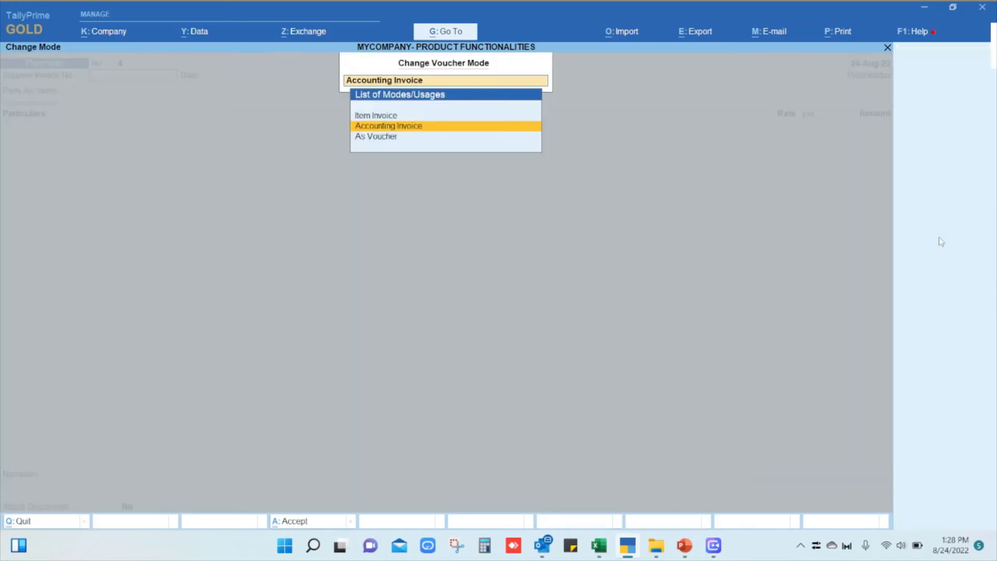
key("Return")
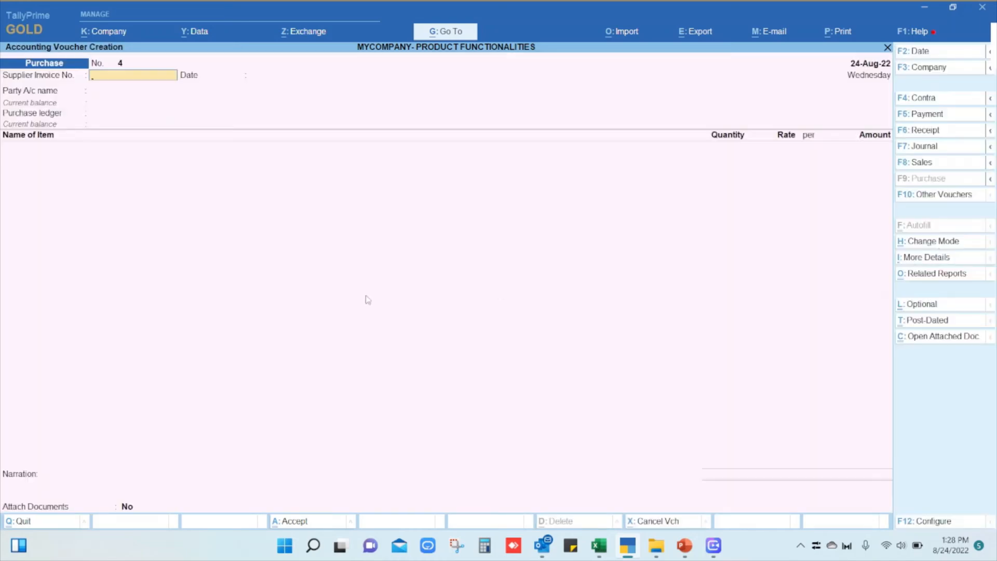
Choose Baunty Corpotaion LLC as the purchase party without a supplier invoice number, and link its pending receipt note tracking number.
key("Return")
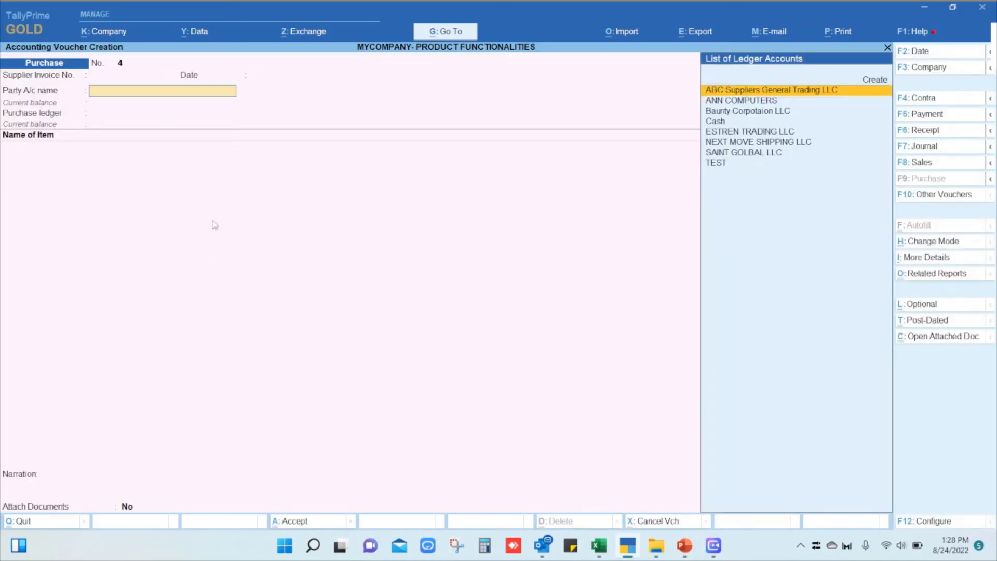
key("Down")
key("Down")
key("Return")
key("Down")
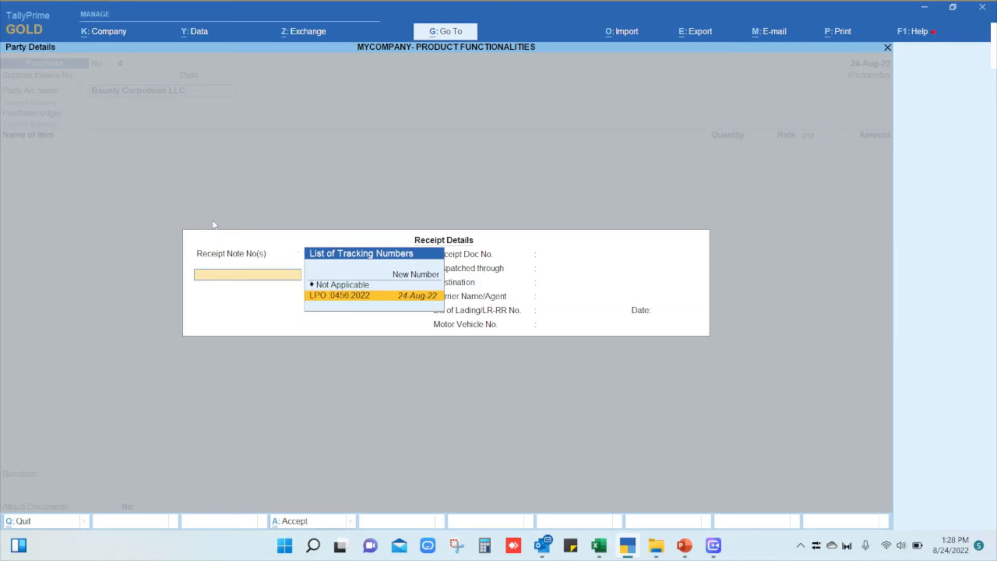
key("Return")
key("Return")
Accept the purchase's receipt and party details with no dispatch information, using the Local Purchase ledger.
key("Return")
key("Return")
key("Return")
key("Return")
key("Return")
key("Return")
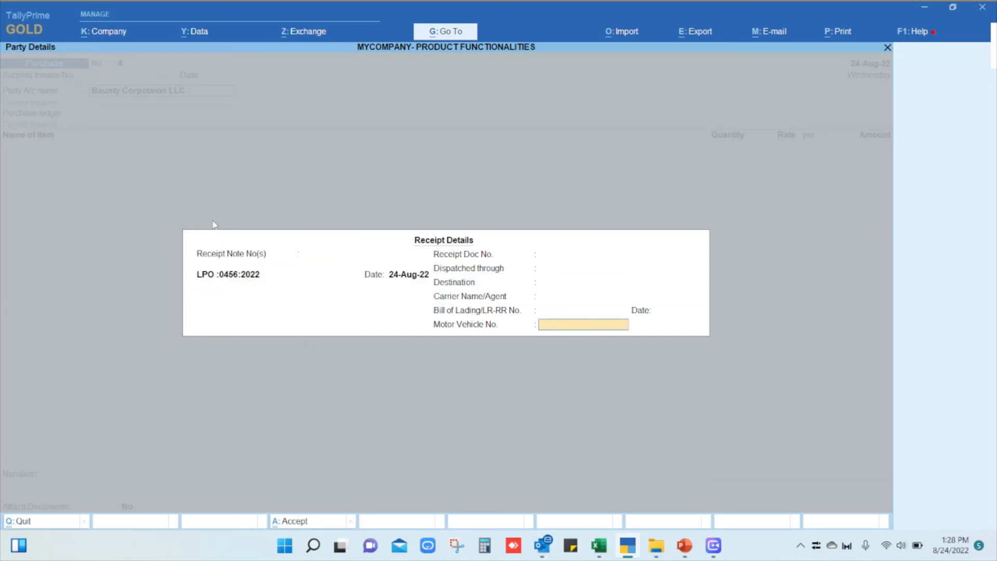
key("Return")
key("Return")
key("Return")
key("Return")
key("Return")
key("Return")
key("Return")
key("Return")
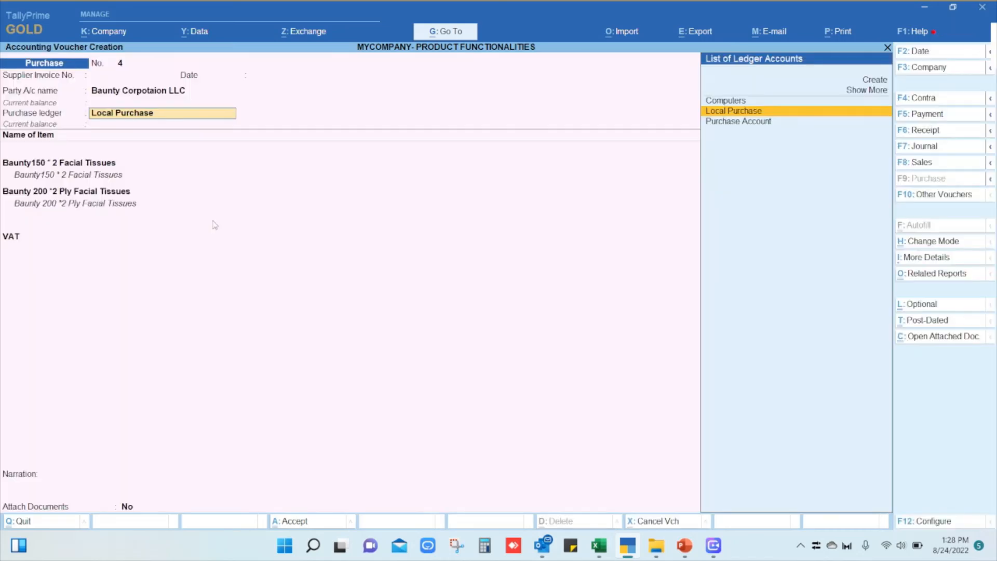
key("Return")
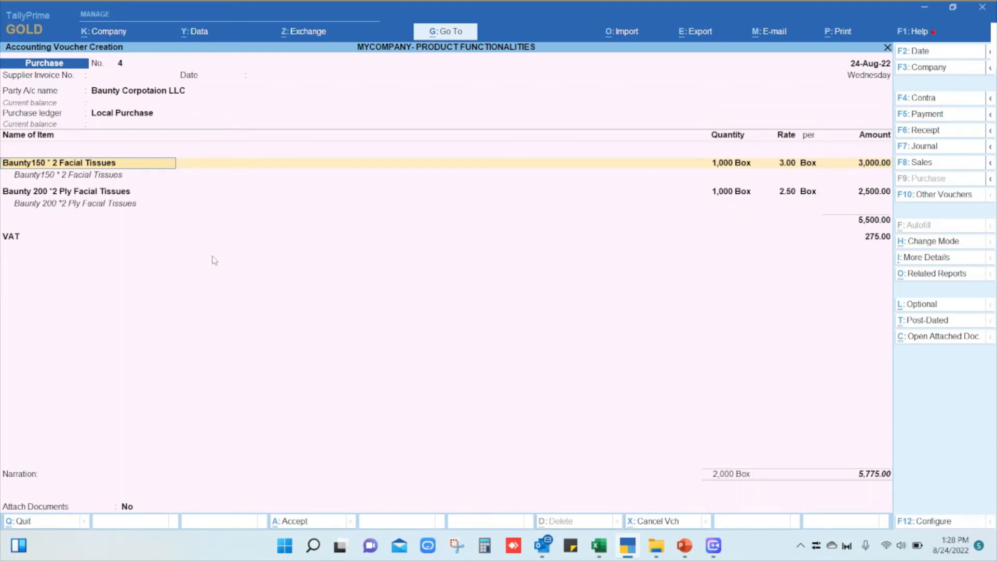
Accept 1,000 boxes of Baunty150 * 2 Facial Tissues at 3.00 and 1,000 boxes of Baunty 200 *2 Ply Facial Tissues at 2.50.
key("Return")
key("Return")
key("Return")
key("Return")
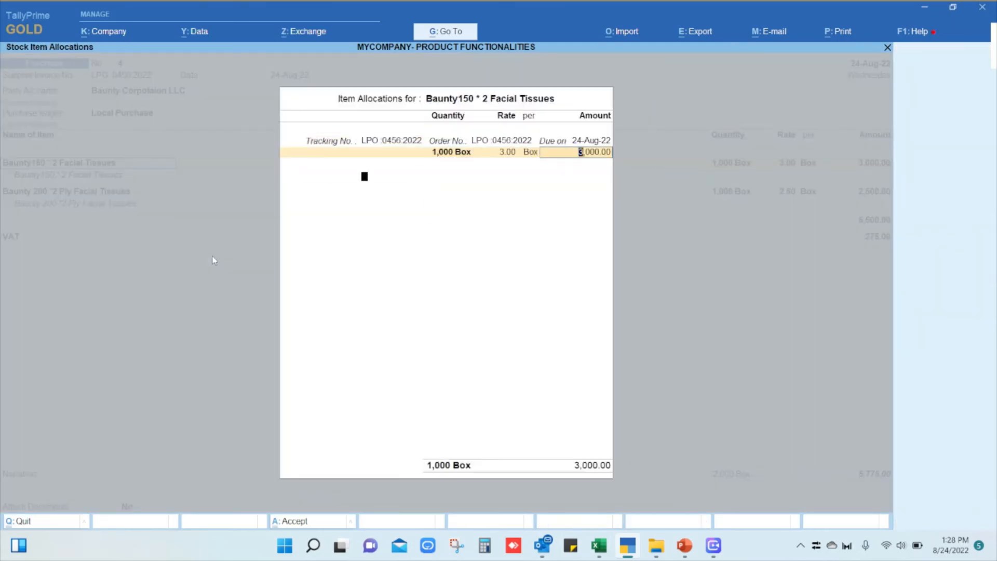
key("Return")
key("Return")
key("Return")
key("Return")
key("Return")
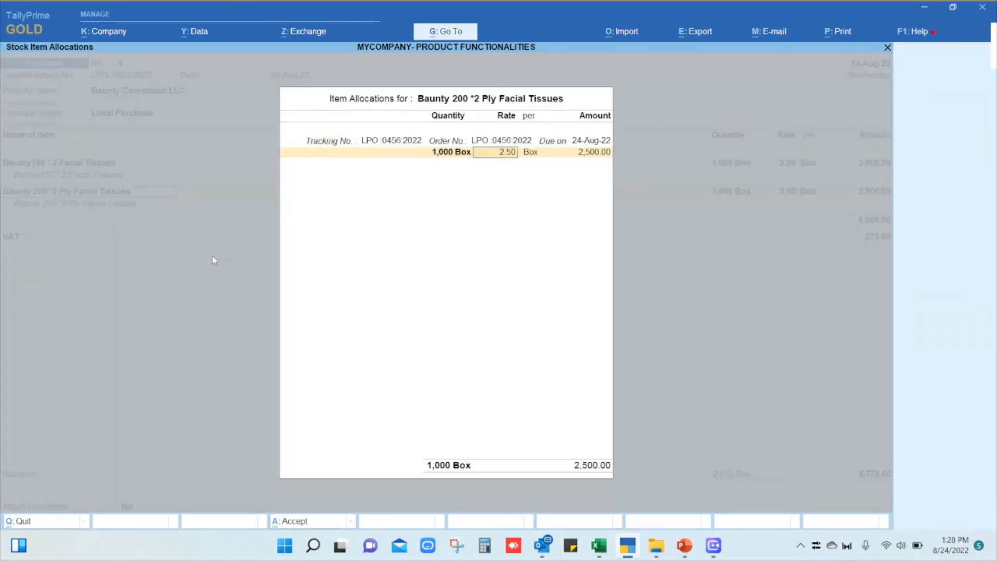
key("Return")
key("Return")
key("Return")
key("Return")
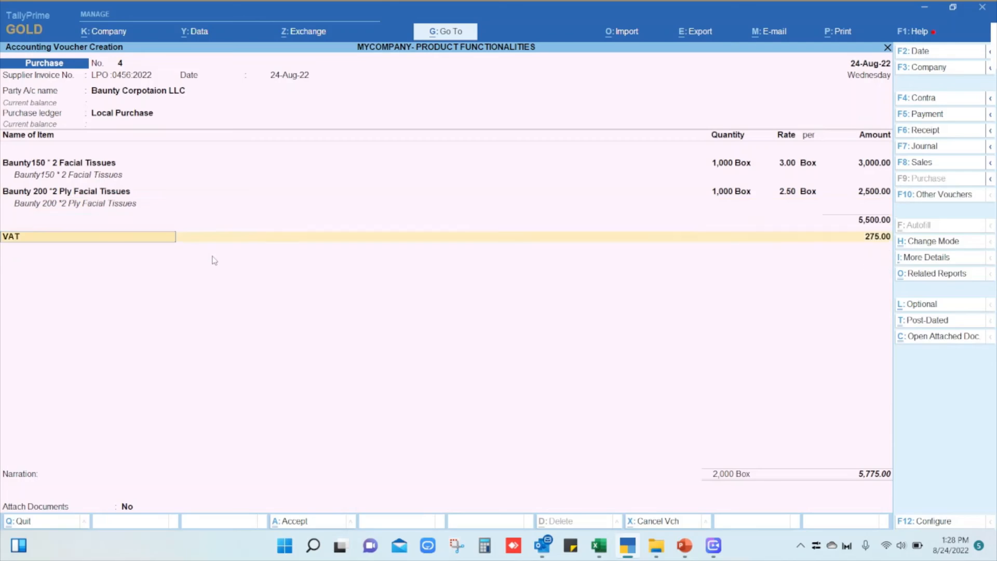
Keep the VAT line, accept a New Ref bill for 5,775.00, save the purchase voucher, and return to the Gateway of Tally.
key("Return")
key("Return")
key("Return")
key("Return")
key("Return")
key("Return")
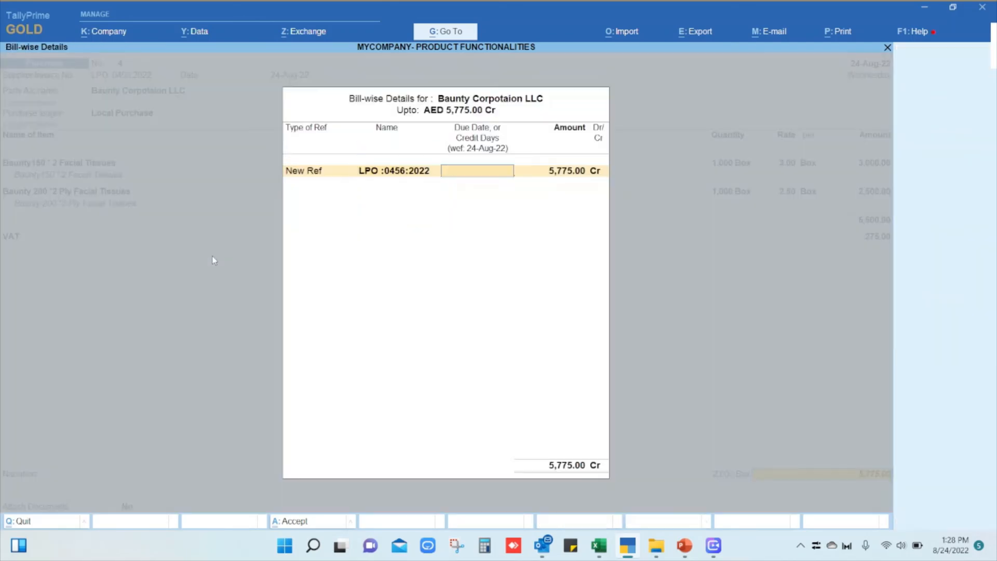
key("Return")
key("Return")
key("Return")
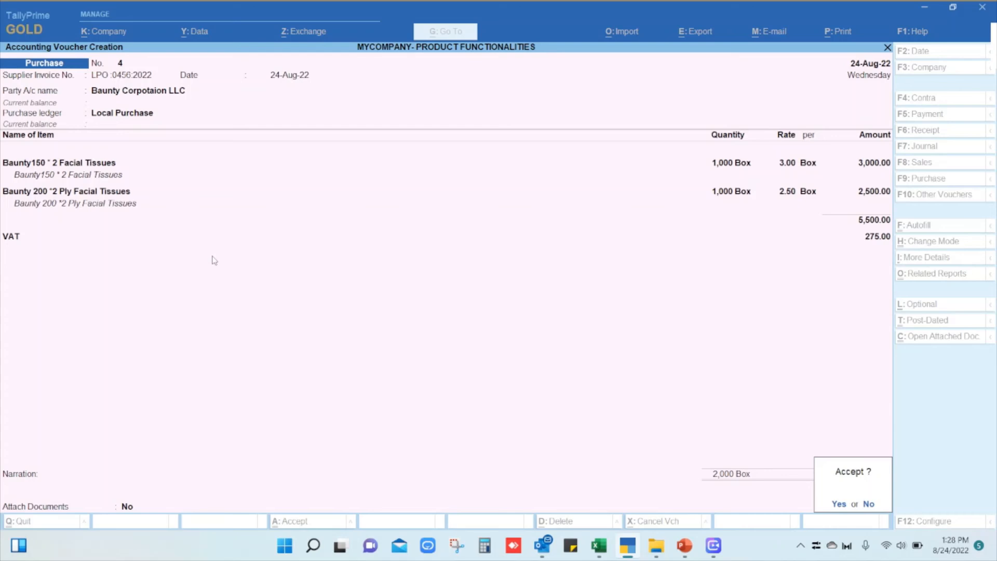
key("Return")
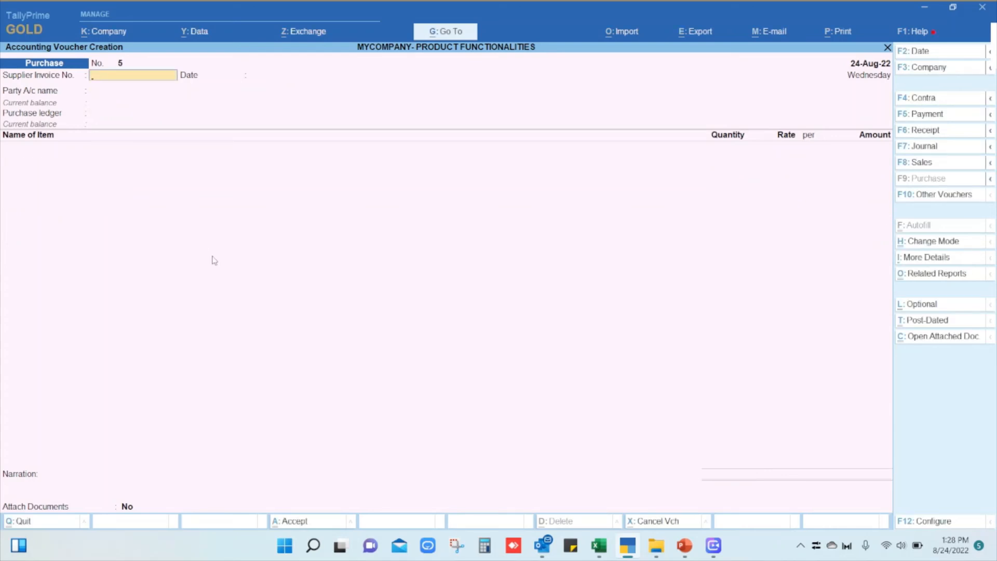
key("Escape")
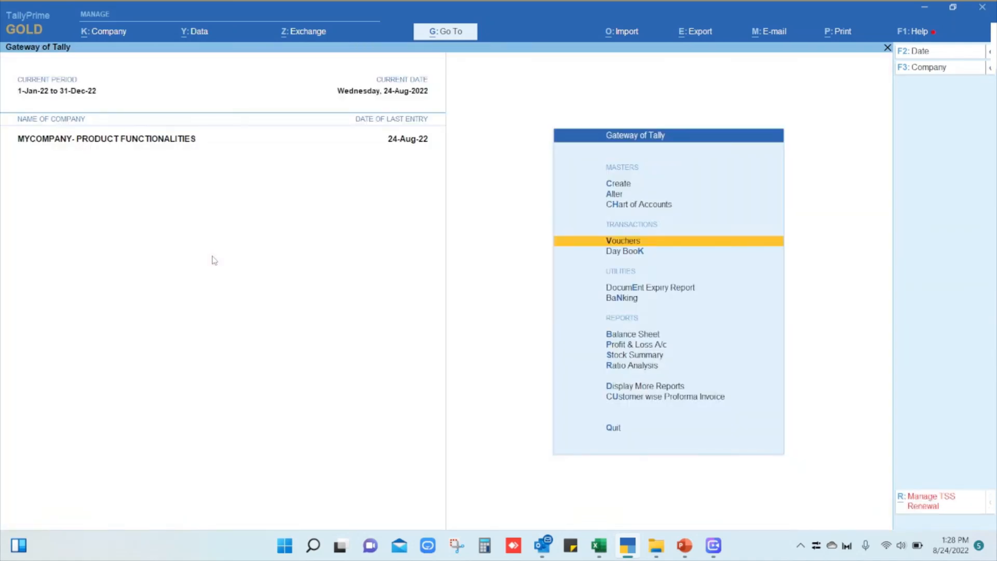
Open the payables outstandings report from the Statements of Accounts.
key("Down")
key("Down")
key("Down")
key("Down")
key("Down")
key("Down")
key("Down")
key("Down")
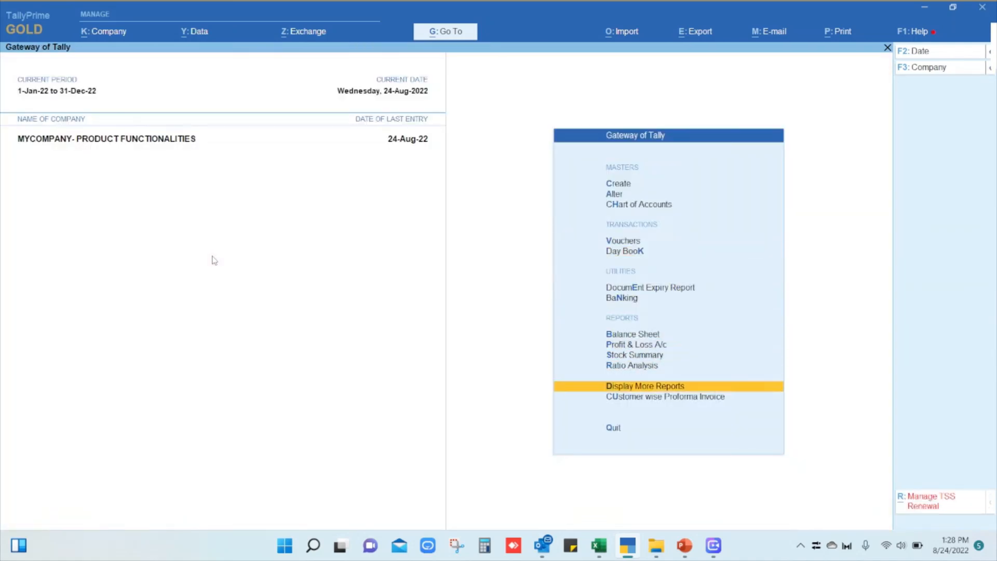
key("Return")
key("Down")
key("Down")
key("Down")
key("Down")
key("Down")
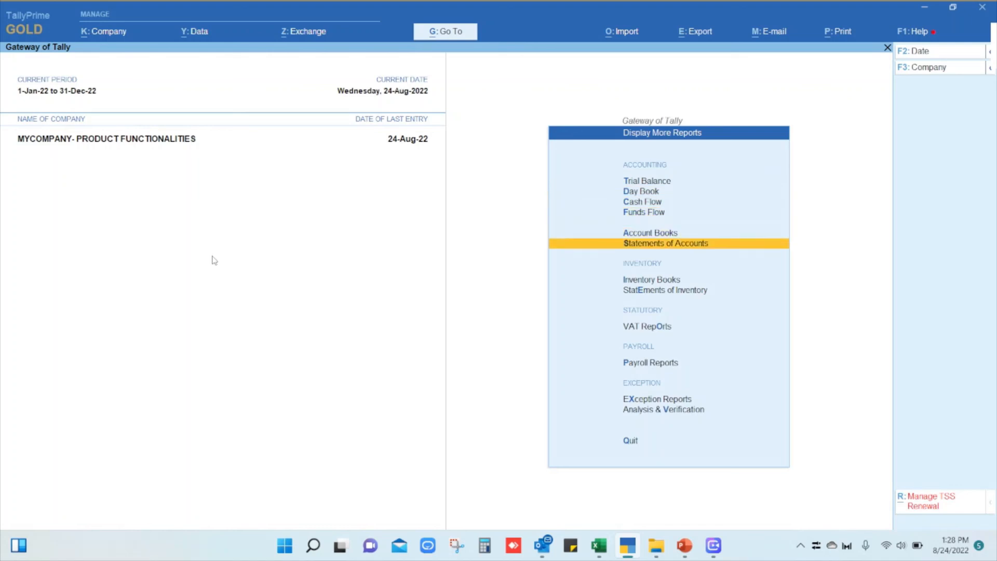
key("Return")
key("Return")
key("Down")
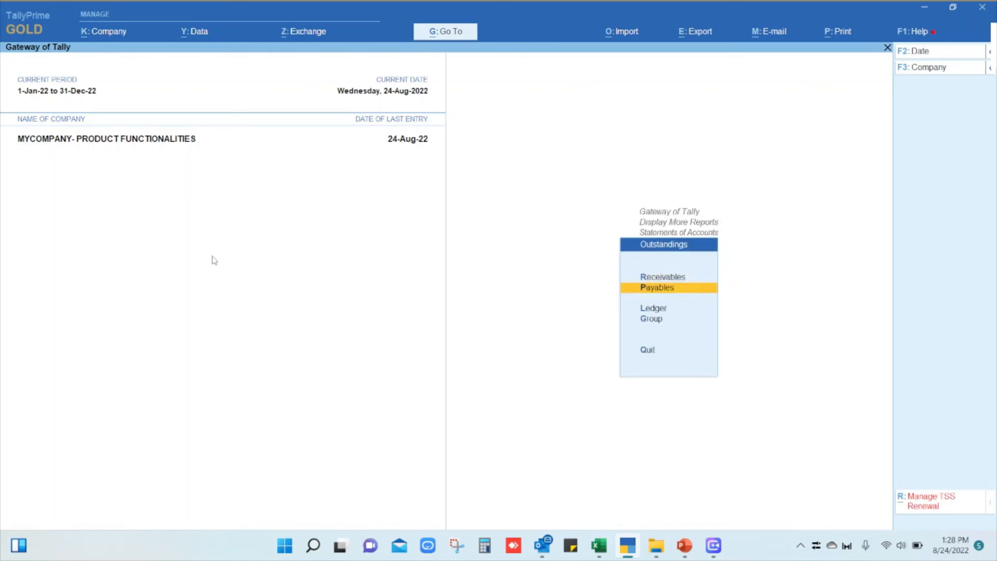
key("Return")
Mark Baunty Corpotaion LLC's pending bill to examine it, and close the payables report.
key("Down")
key("Down")
key("Down")
key("space")
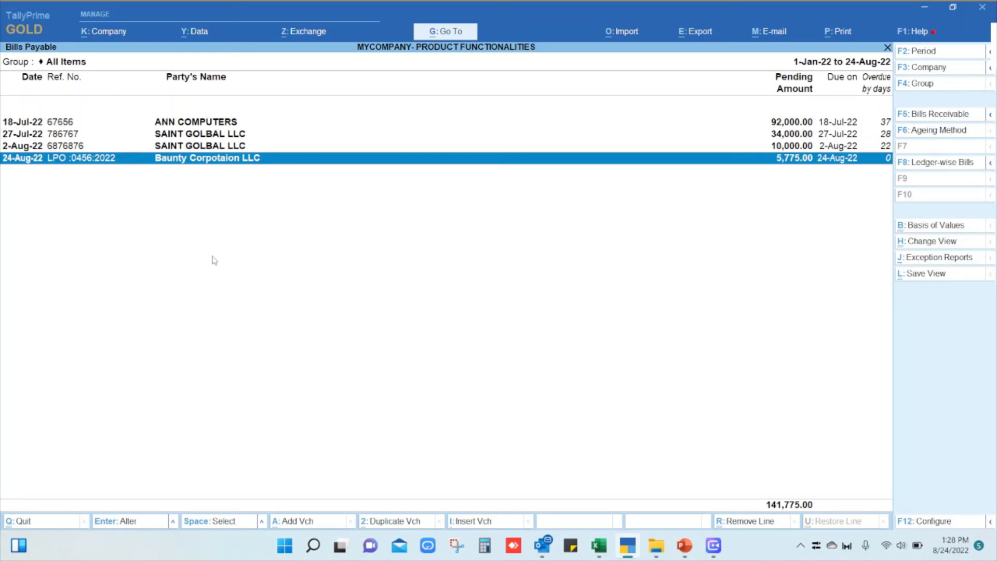
key("Escape")
key("Escape")
key("Escape")
key("Escape")
key("Escape")
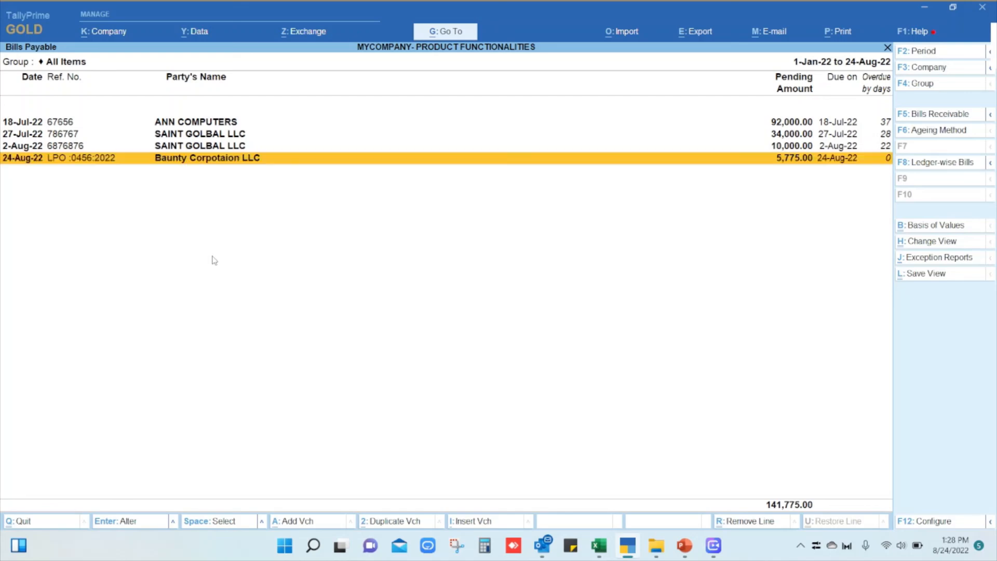
Start a payment voucher with Cash as the paying account.
key("Up")
key("Up")
key("Up")
key("Up")
key("Up")
key("Up")
key("Up")
key("Up")
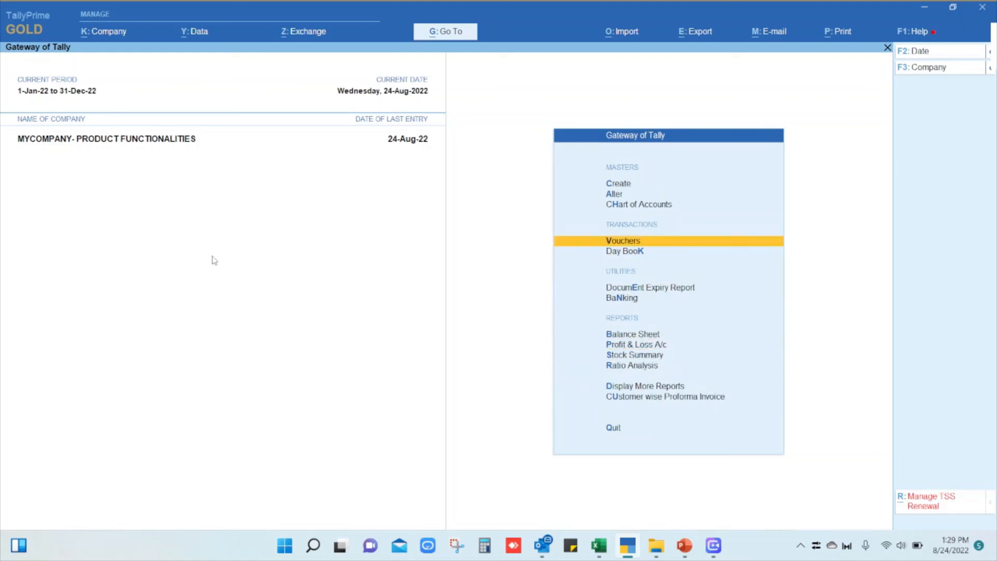
key("Return")
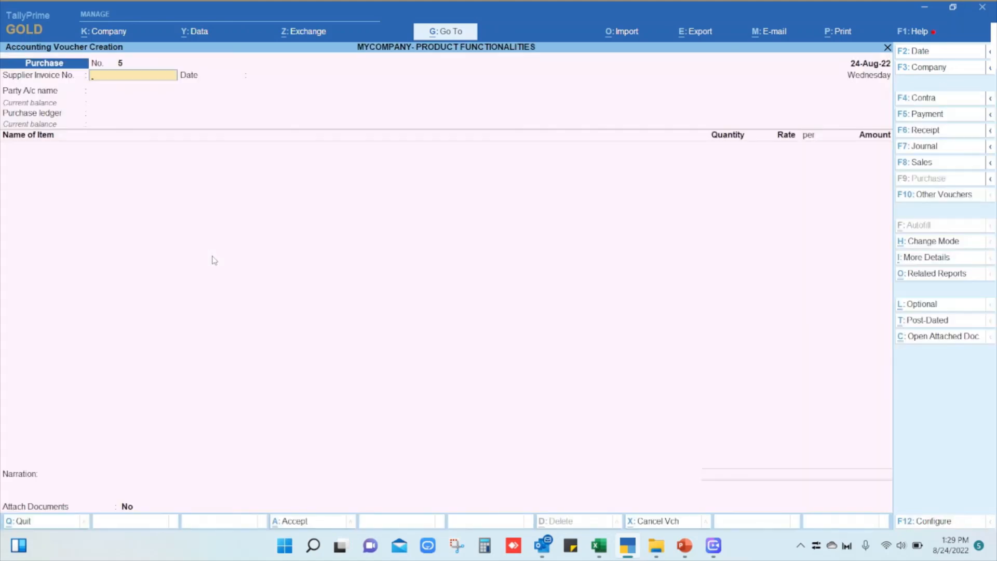
left_click(942, 117)
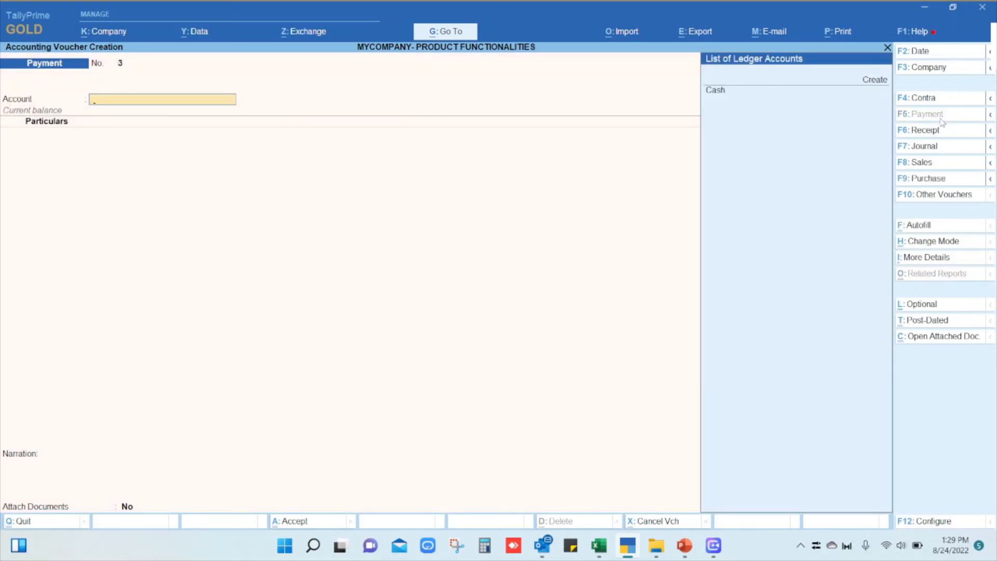
key("Return")
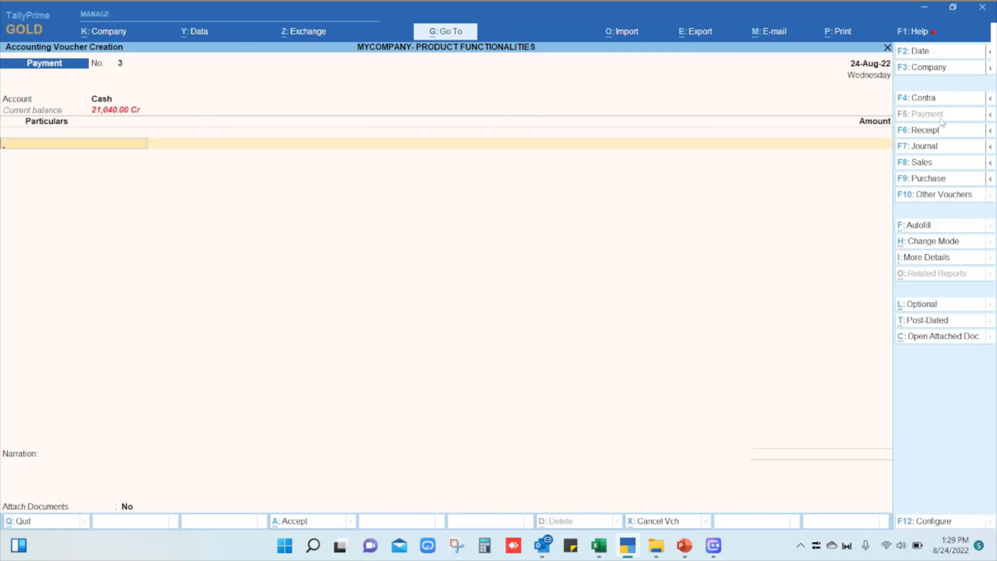
Choose Baunty Corpotaion LLC as the payee and allocate the payment as Agst Ref to its pending purchase bill.
key("Down")
key("Down")
key("Down")
key("Down")
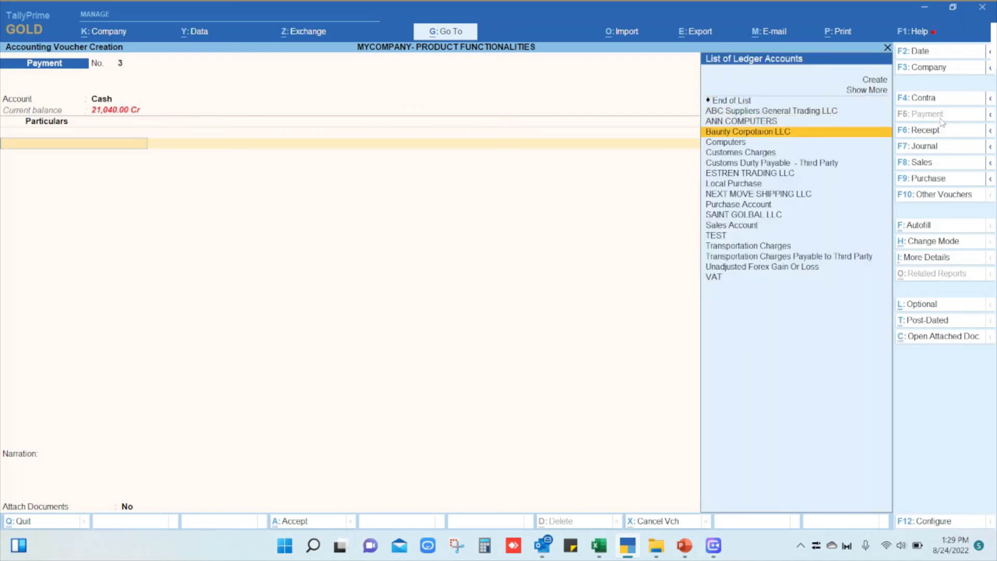
key("Return")
key("Return")
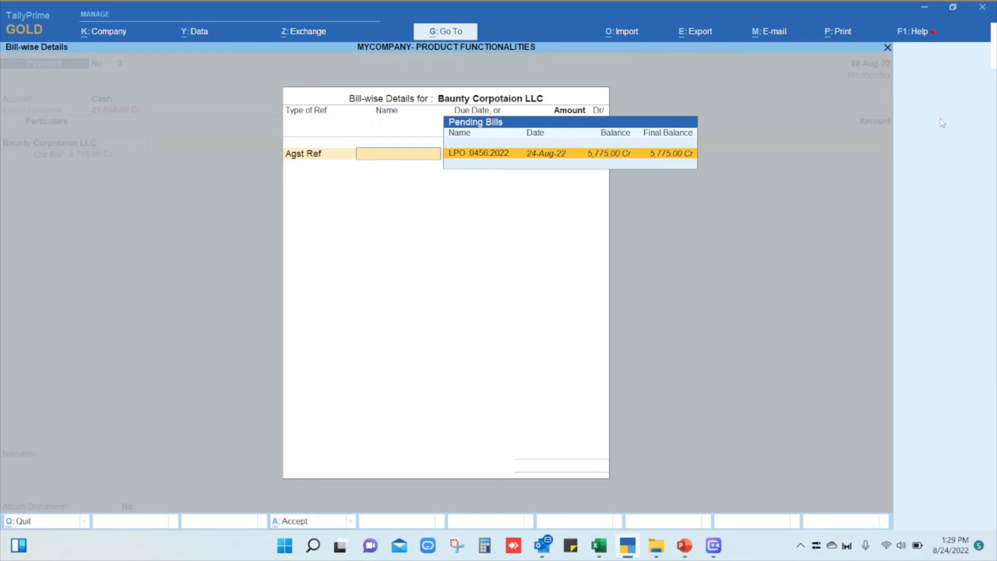
key("Return")
key("Return")
key("Return")
key("Return")
key("Return")
key("Return")
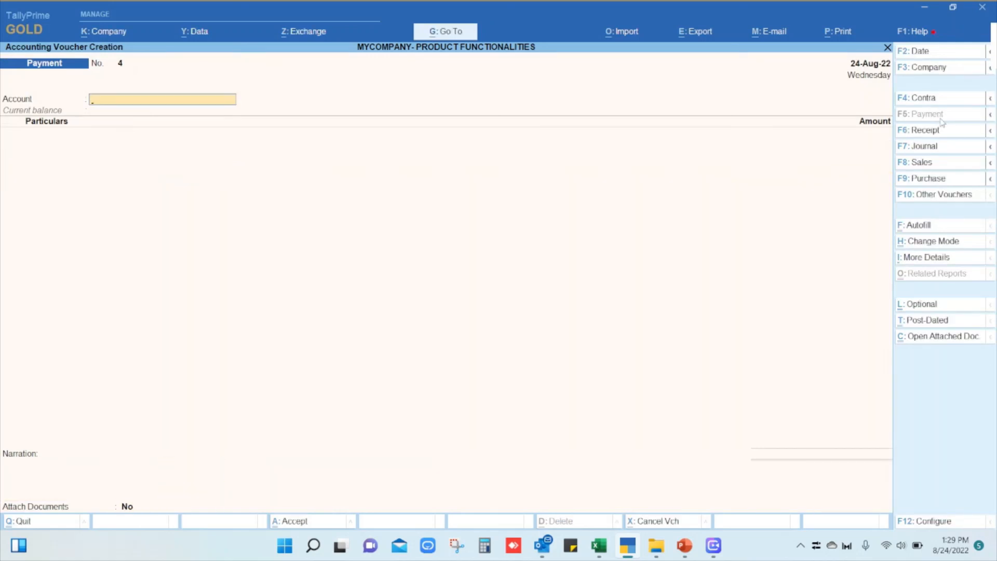
Accept the full 5,775.00 bill amount, save the payment voucher, and return to the Gateway of Tally.
key("Escape")
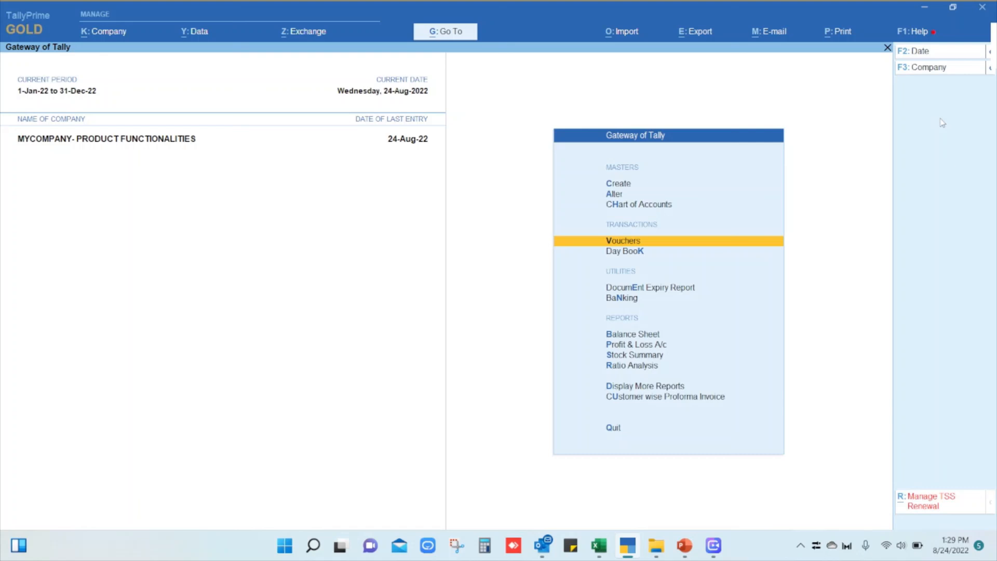
Open the Day Book and mark both receipt notes for review.
key("k")
key("Down")
key("Down")
key("Down")
key("Up")
key("space")
Go through the Day Book's vouchers down to Baunty Corpotaion LLC's purchase order.
key("Down")
key("space")
key("Up")
key("Up")
key("Up")
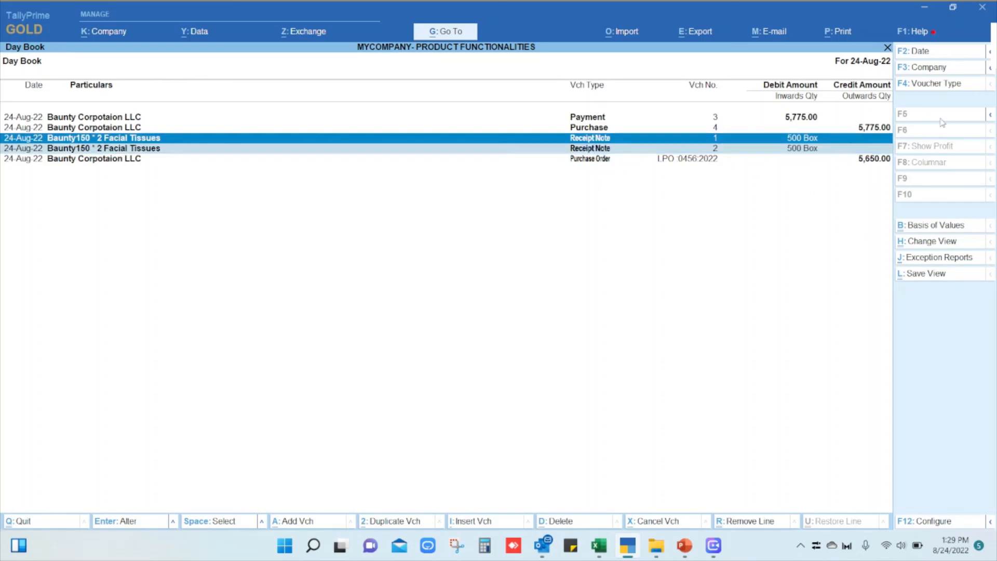
key("Down")
key("Down")
key("Down")
key("Down")
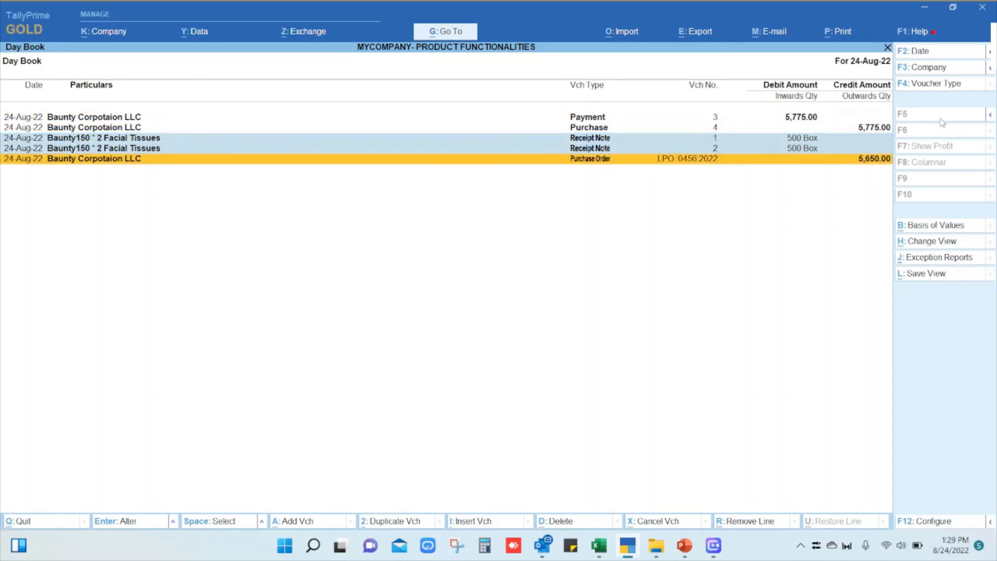
Mark the purchase and payment vouchers for review, clear the selection, and close the Day Book.
key("Up")
key("Up")
key("Up")
key("space")
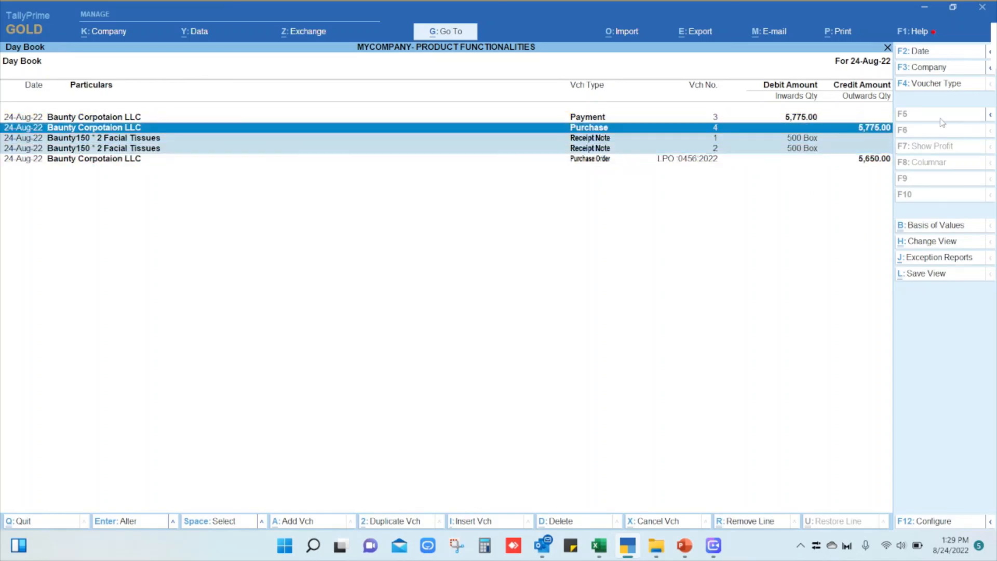
key("Up")
key("space")
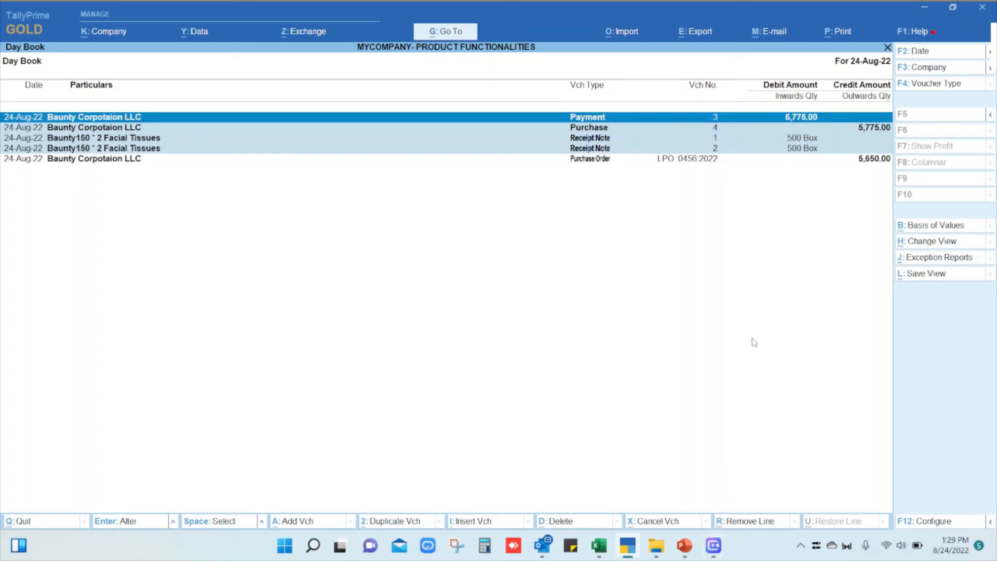
key("Escape")
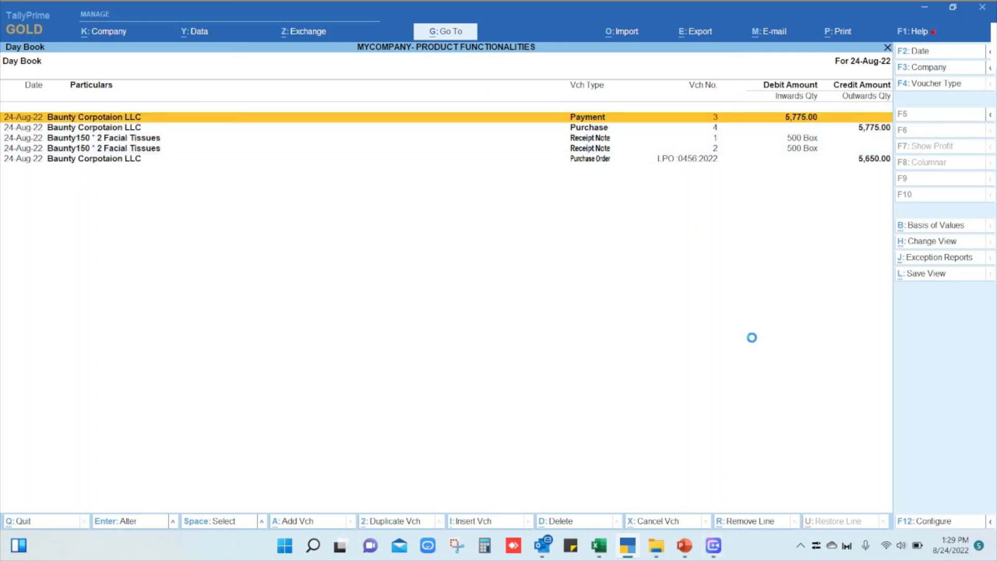
key("Escape")
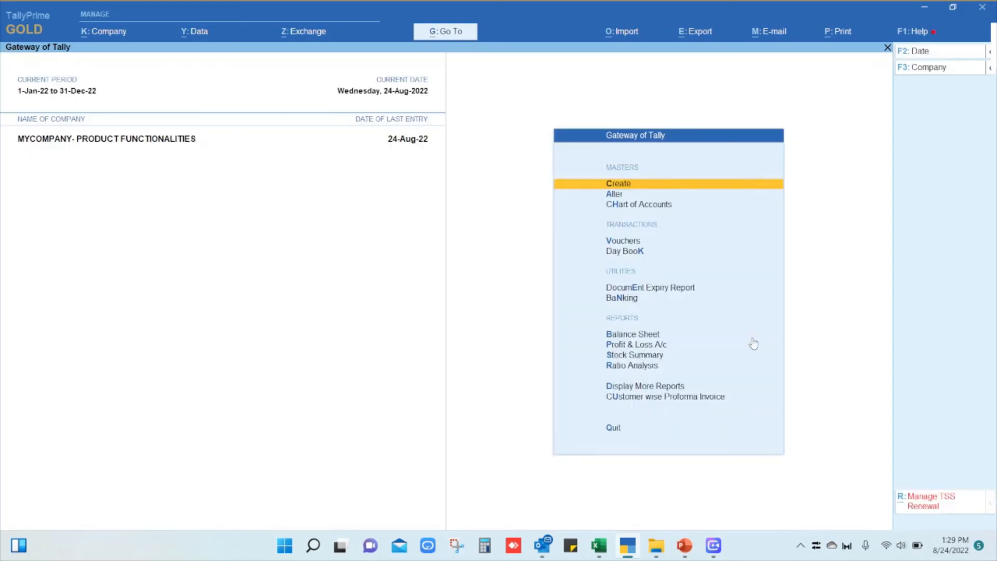